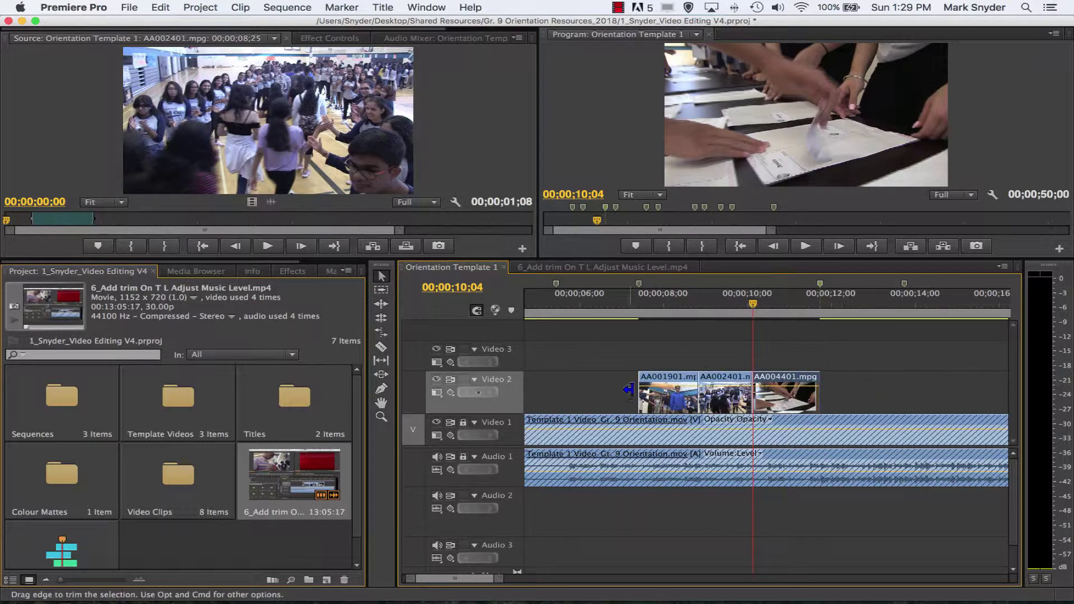
Step: Play the sequence from the marker at 00;00;07;12 to review the three clips on Video 2
key("minus")
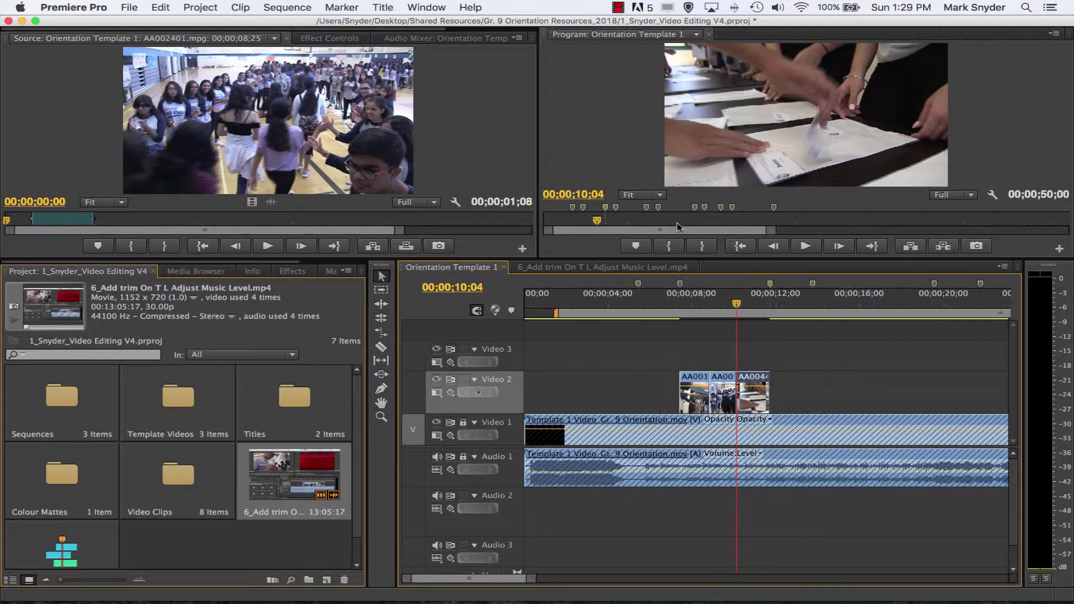
key("minus")
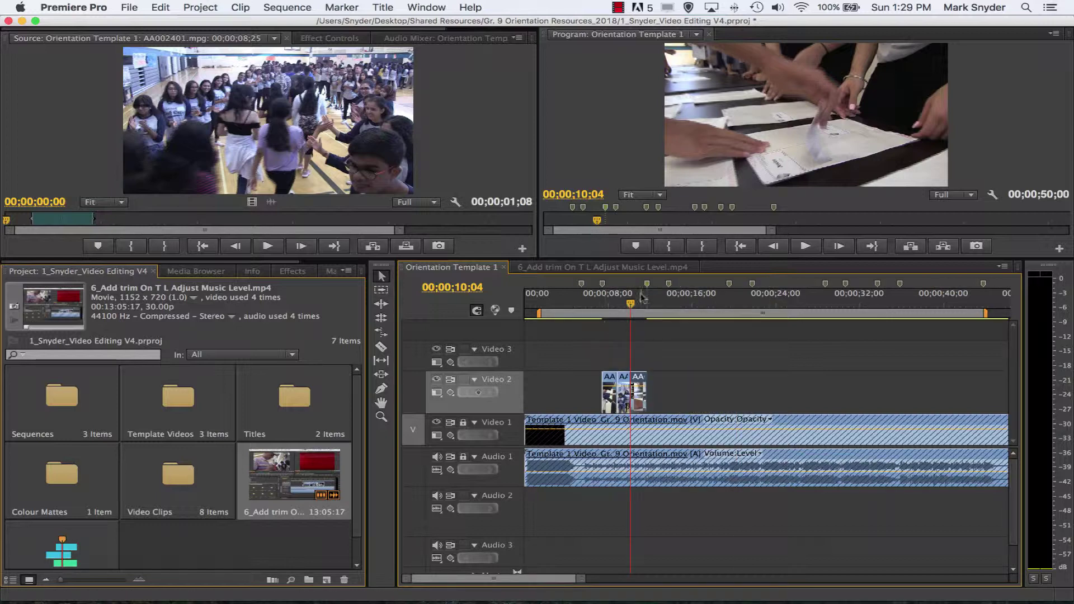
left_click(603, 285)
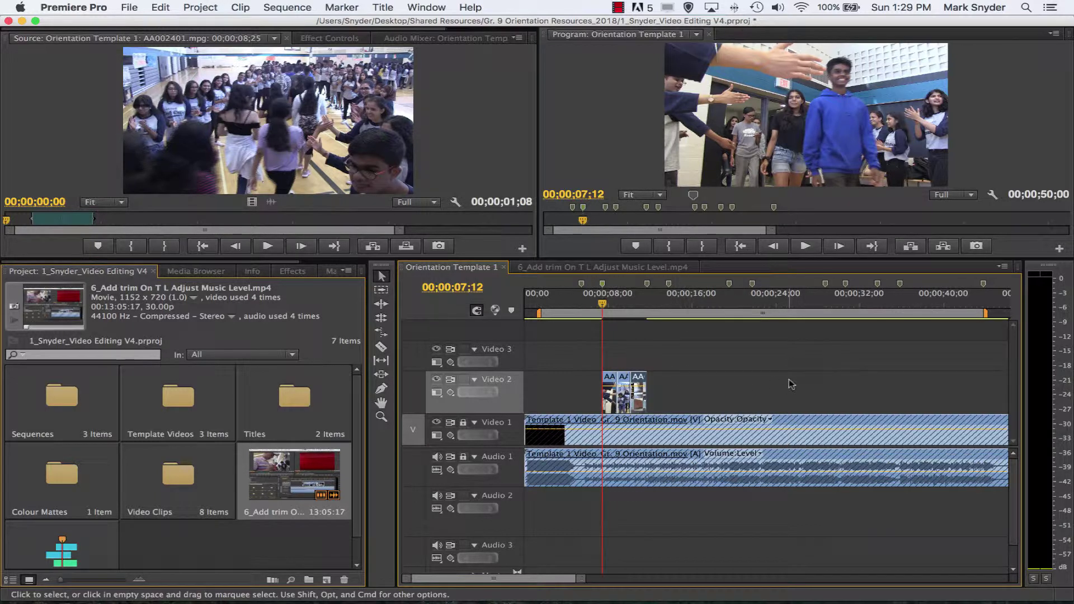
key("space")
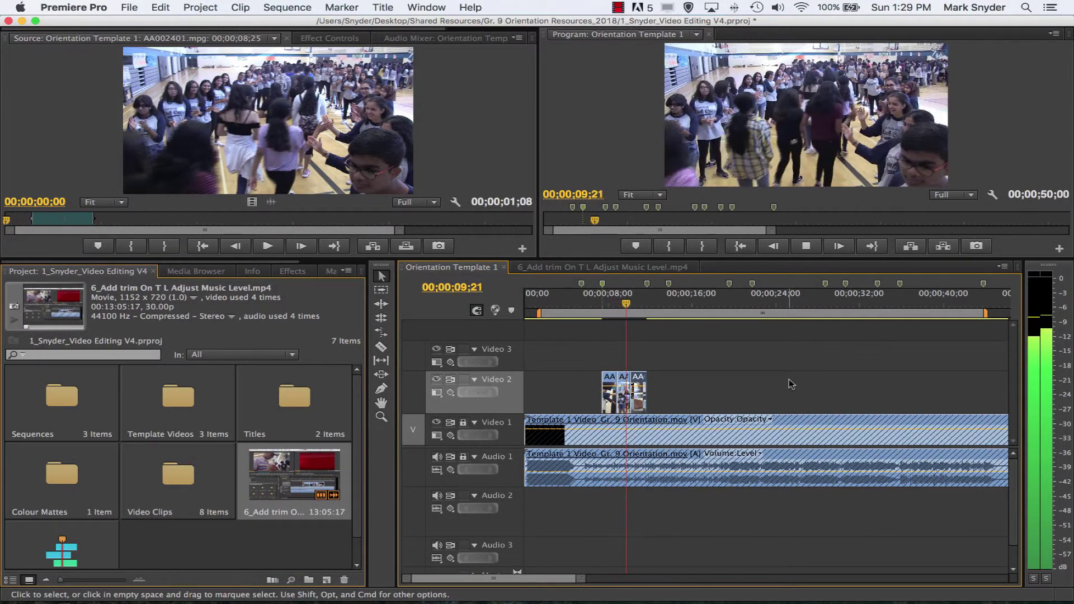
key("space")
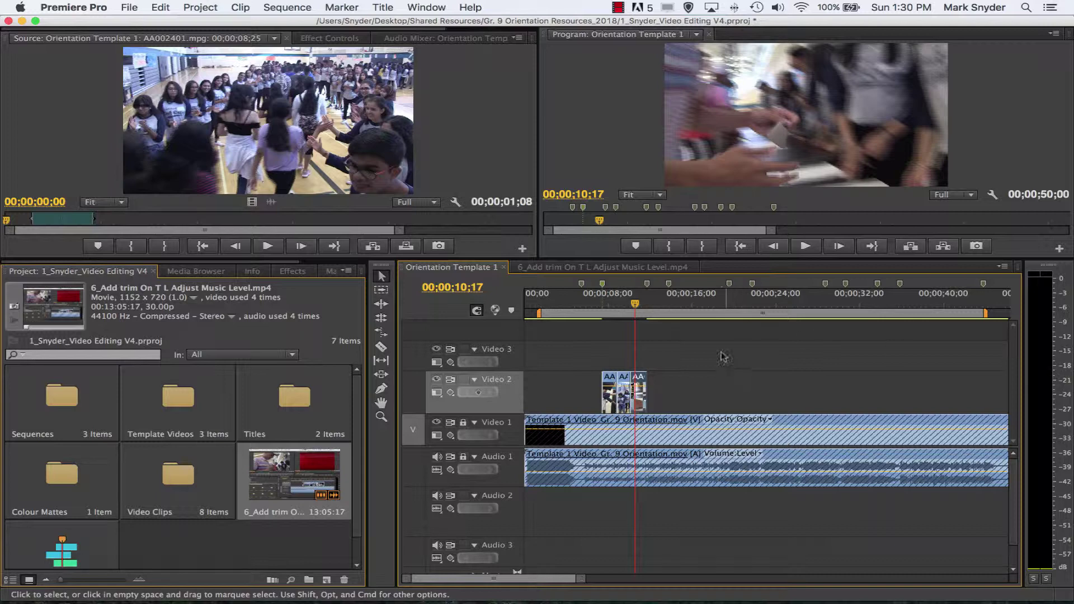
Step: Play back the cut from clip AA001901 to clip AA002401 on Video 2
key("=")
key("=")
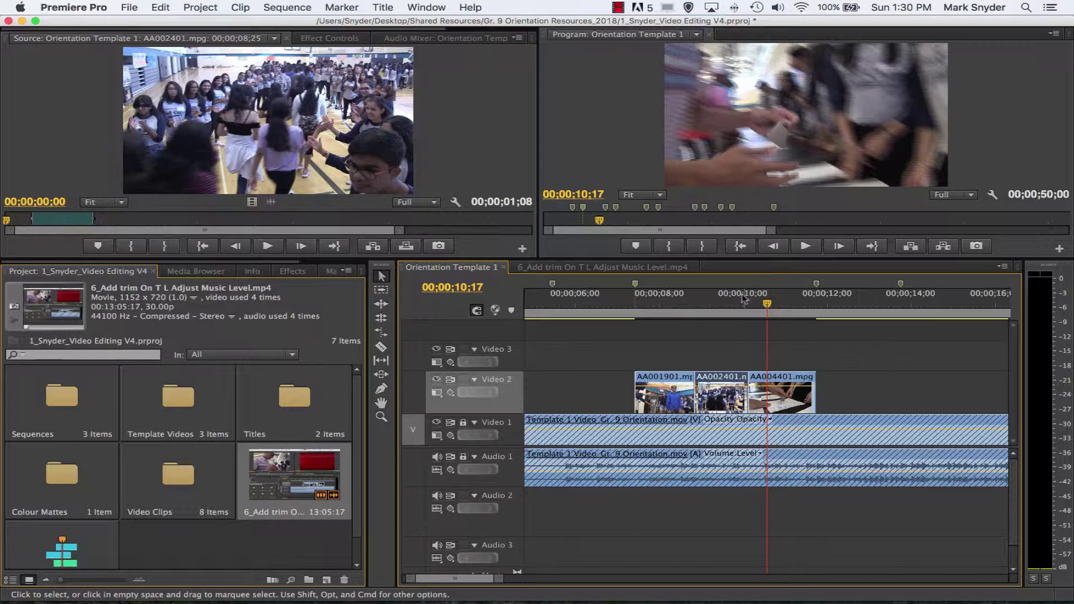
left_click_drag(767, 305, 691, 304)
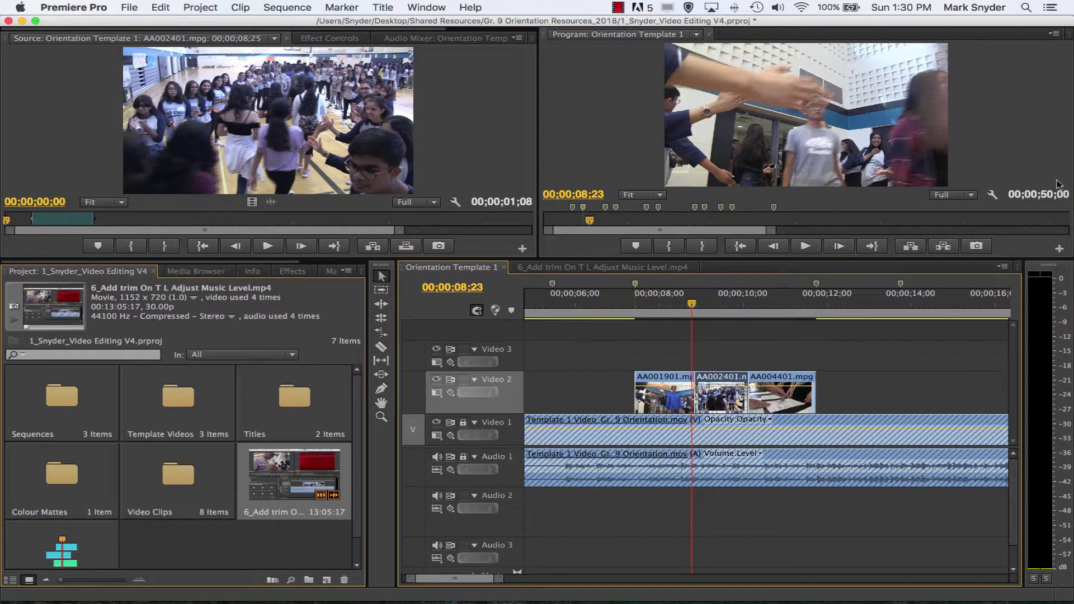
key("space")
key("space")
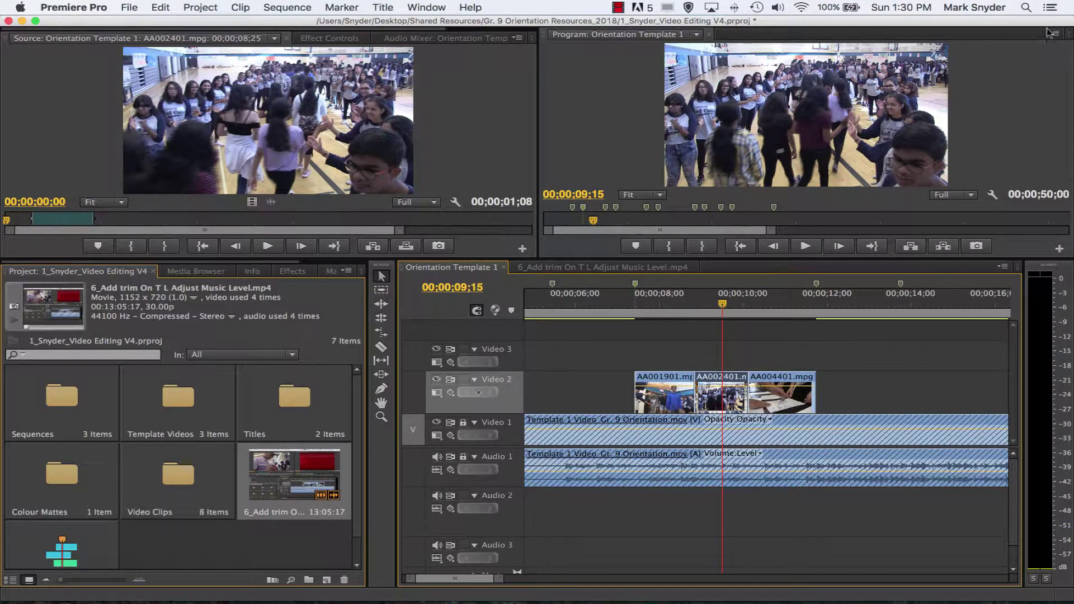
Step: Try trimming the start and end edges of the three clips on Video 2
left_click_drag(694, 380, 699, 393)
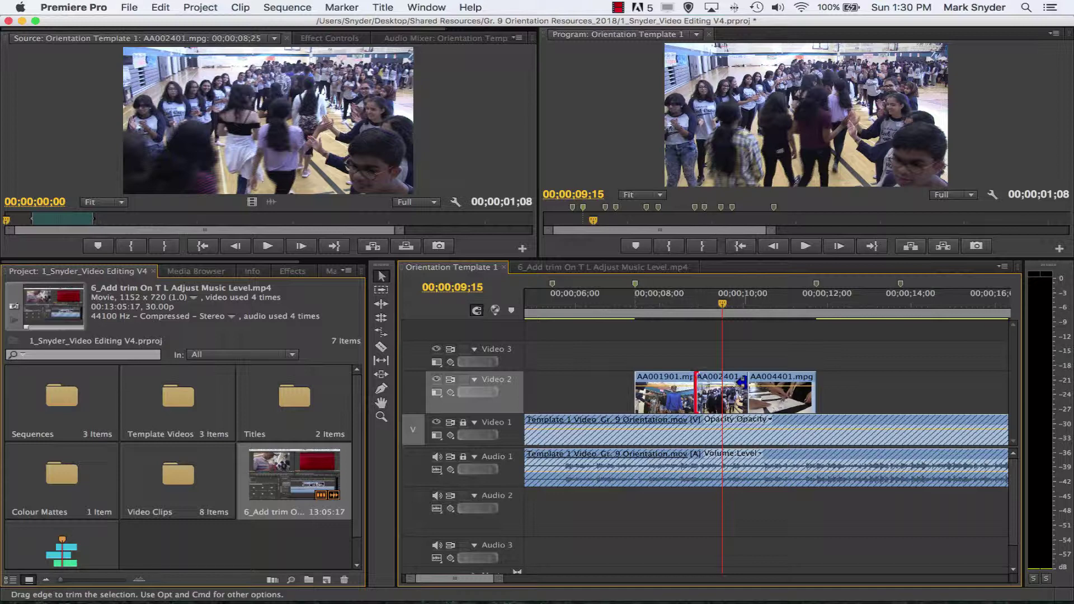
mouse_move(741, 382)
left_mouse_down()
mouse_move(771, 382)
mouse_move(734, 392)
left_mouse_up()
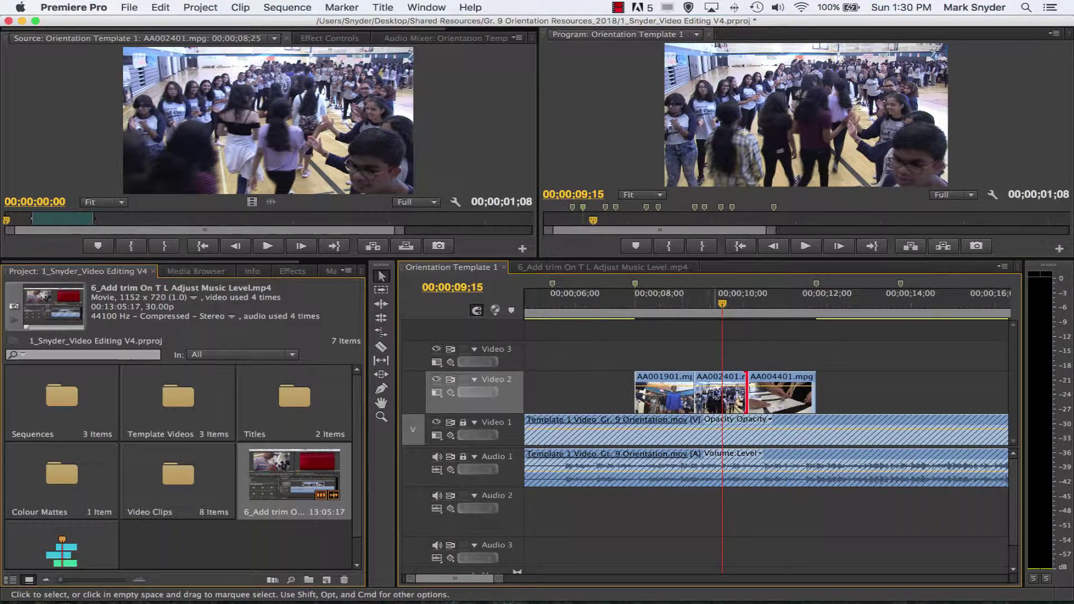
mouse_move(815, 395)
left_mouse_down()
mouse_move(899, 396)
mouse_move(816, 391)
left_mouse_up()
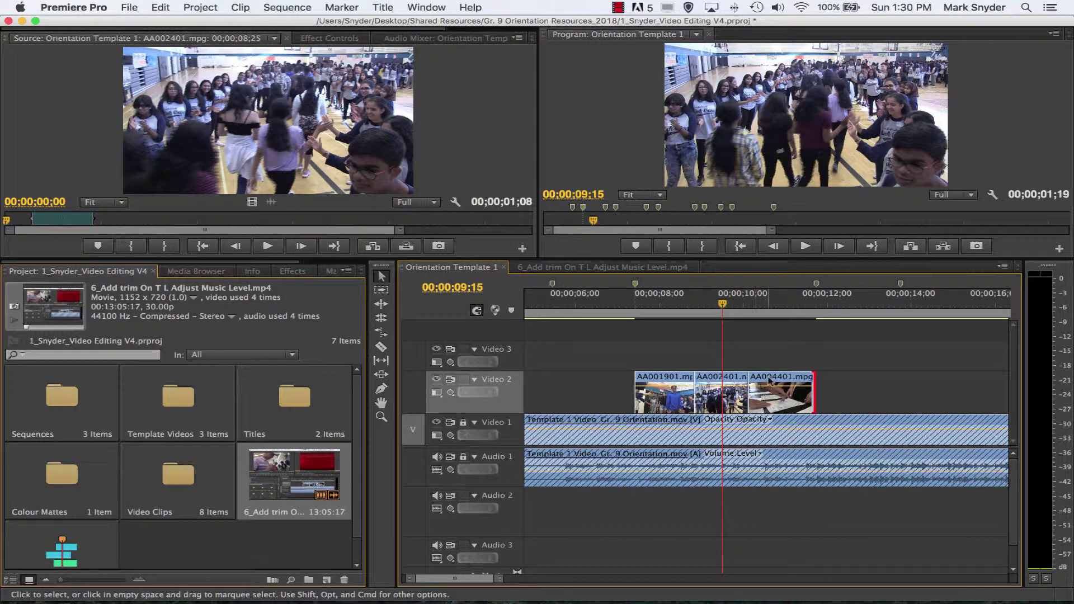
left_click(637, 392)
mouse_move(636, 391)
left_mouse_down()
mouse_move(595, 392)
mouse_move(636, 394)
left_mouse_up()
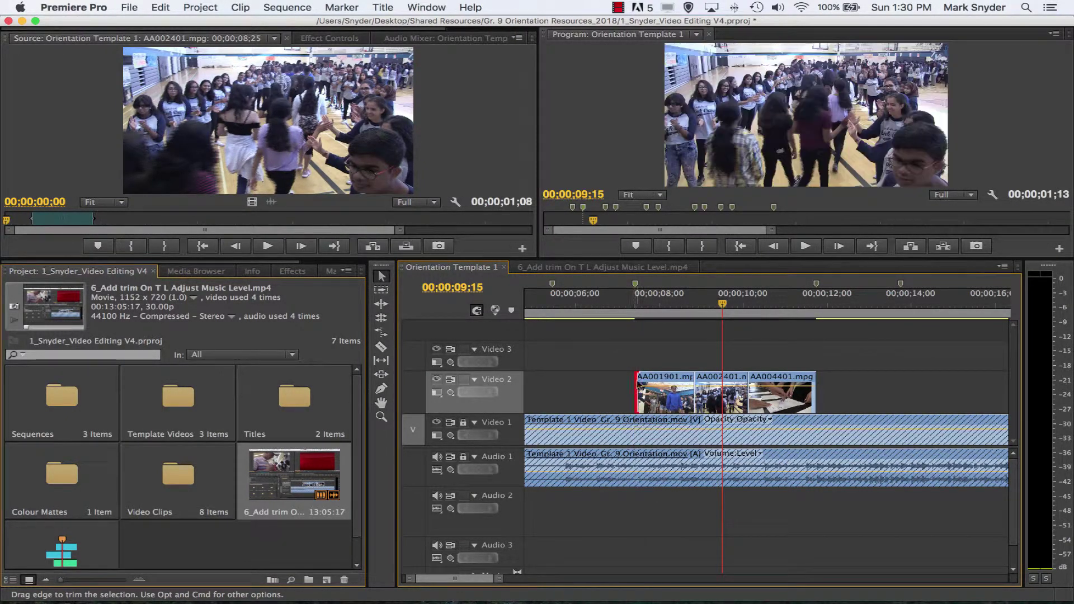
Step: Load the AA002401 clip for source editing and lift it from Video 2 straight up to Video 3
double_click(736, 379)
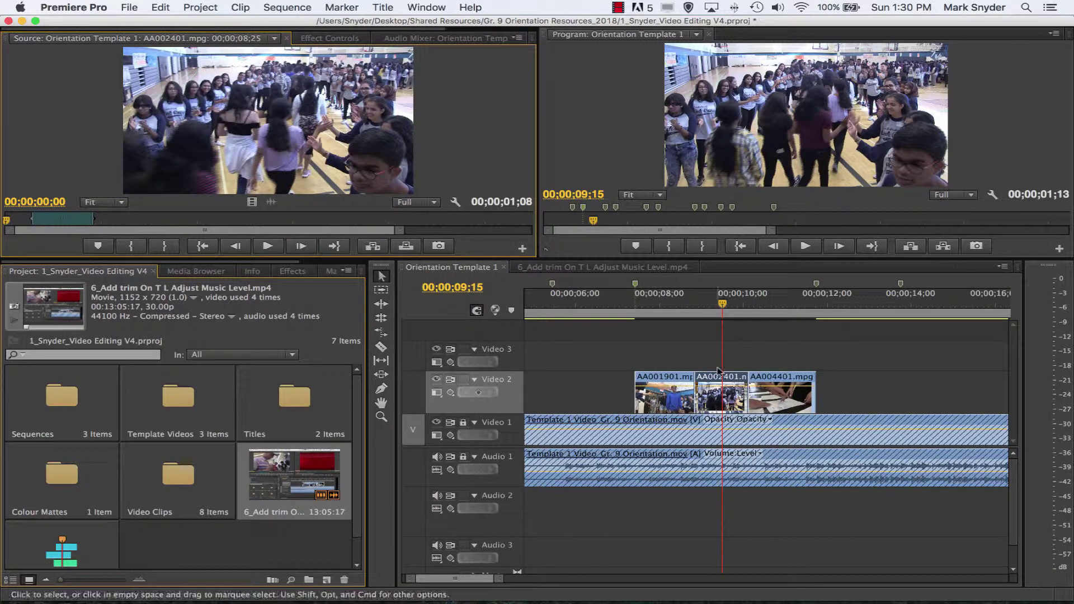
left_click_drag(737, 382, 727, 353)
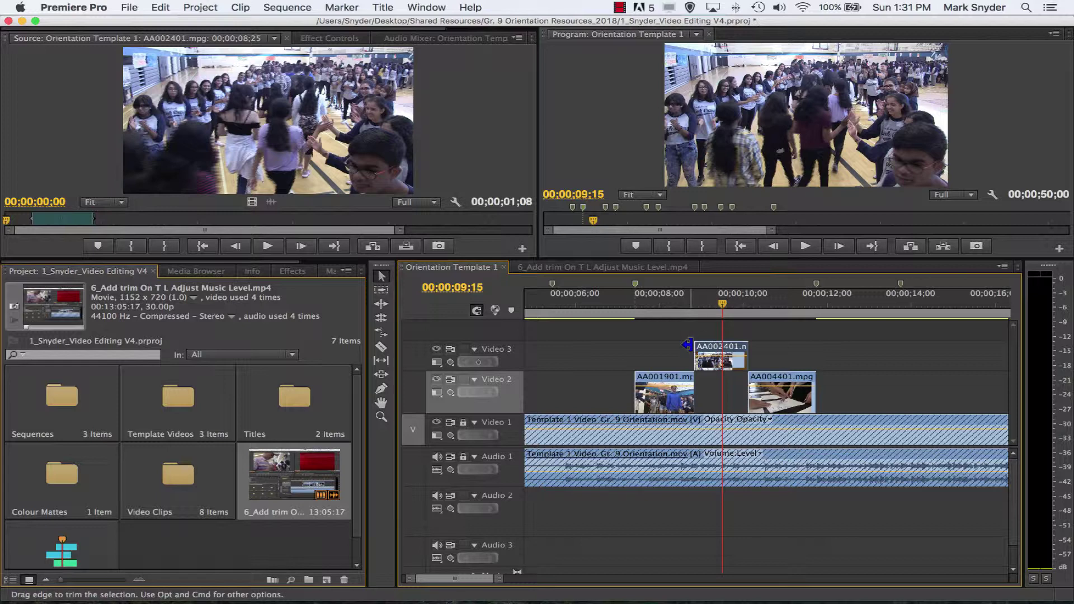
mouse_move(703, 348)
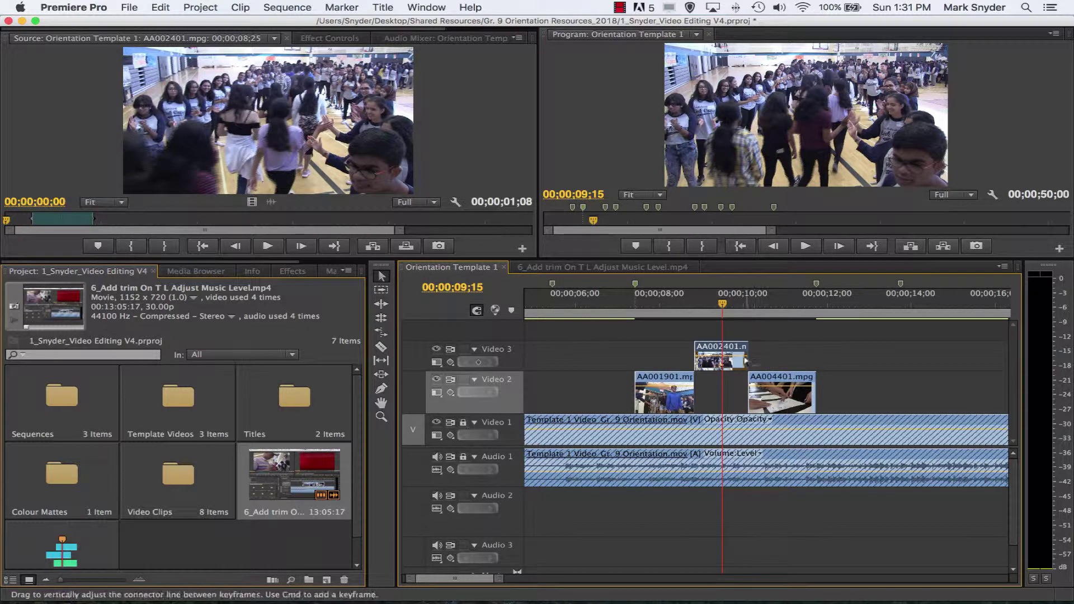
Step: Shift AA002401's source in and out points to a later 00;00;01;11 section and place the clip on Video 3 after AA001901
left_click_drag(92, 219, 262, 221)
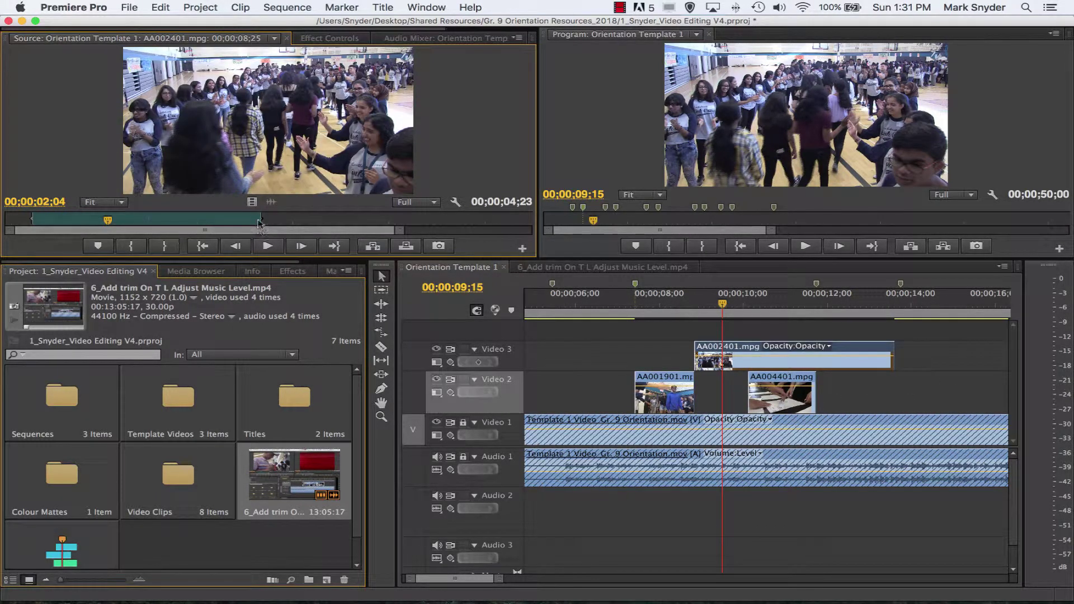
left_click_drag(35, 223, 201, 232)
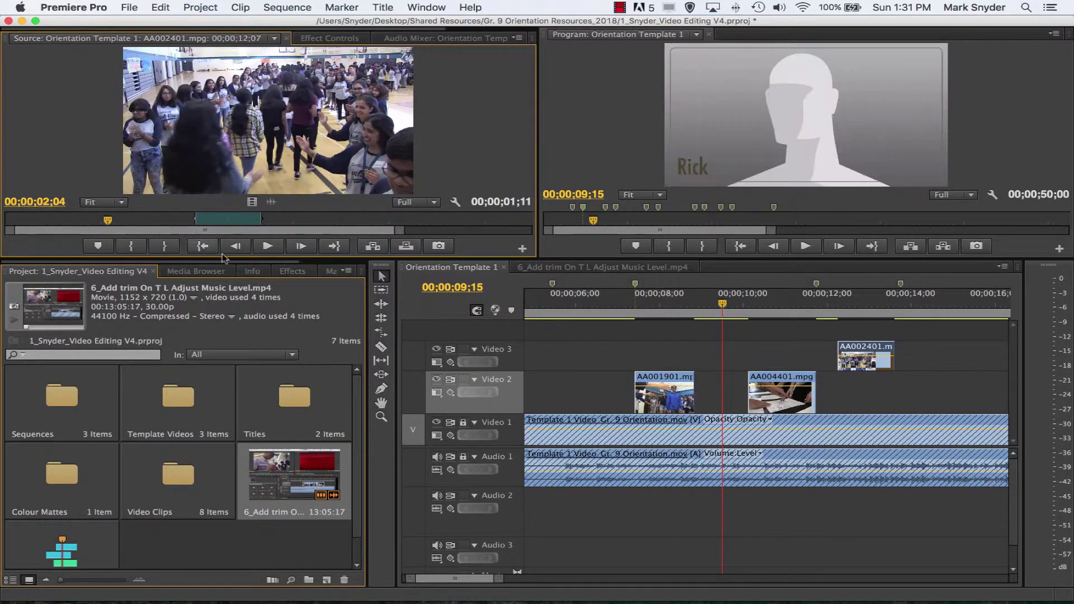
left_click_drag(871, 347, 723, 353)
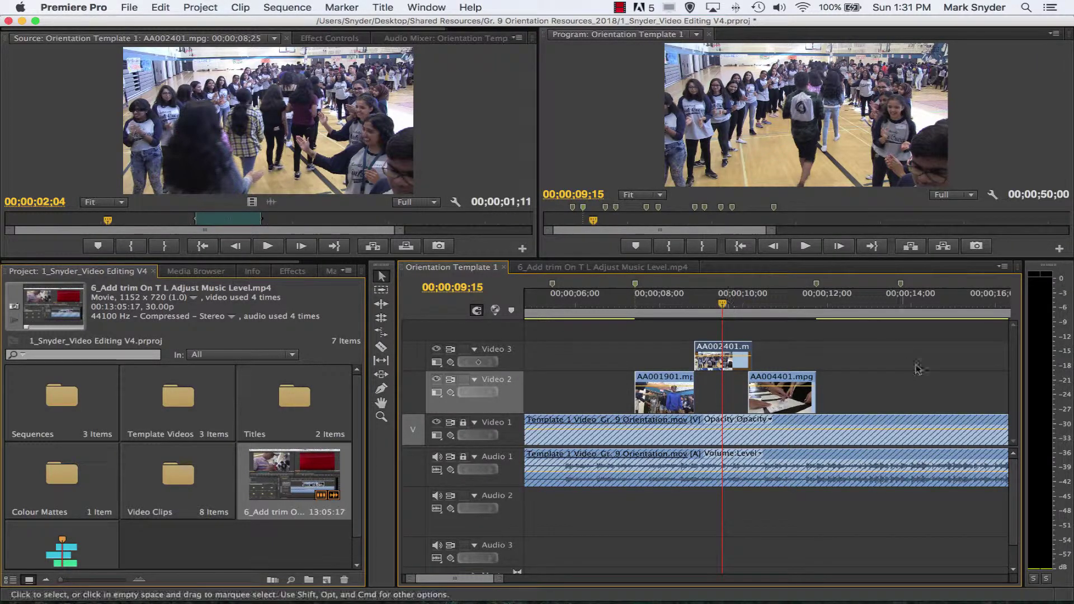
Step: Play back the end of AA002401 on Video 3 and its cut to AA004401
key("space")
key("space")
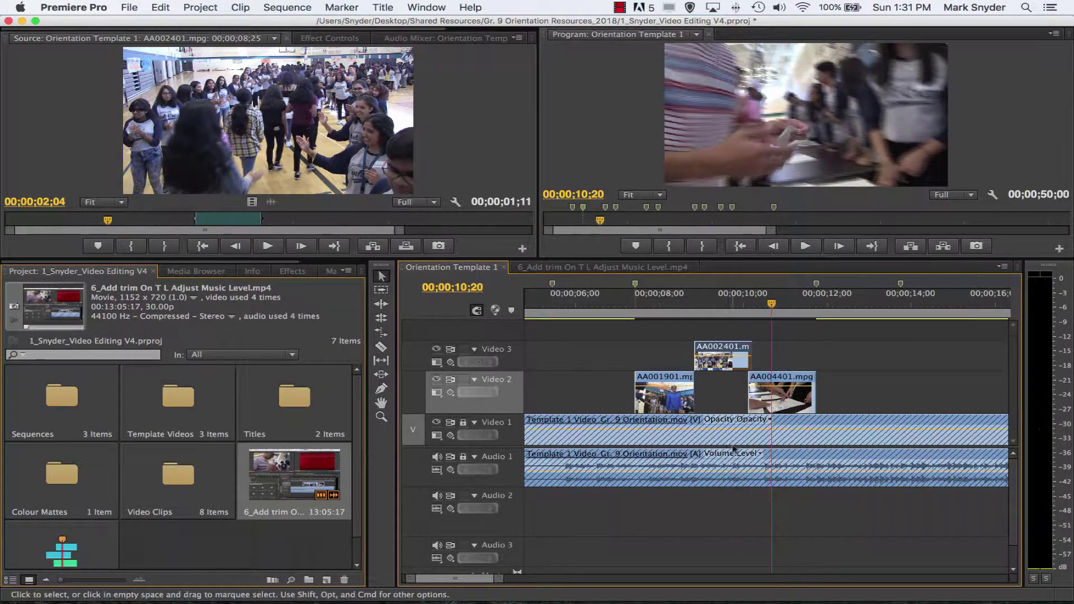
left_click(750, 316)
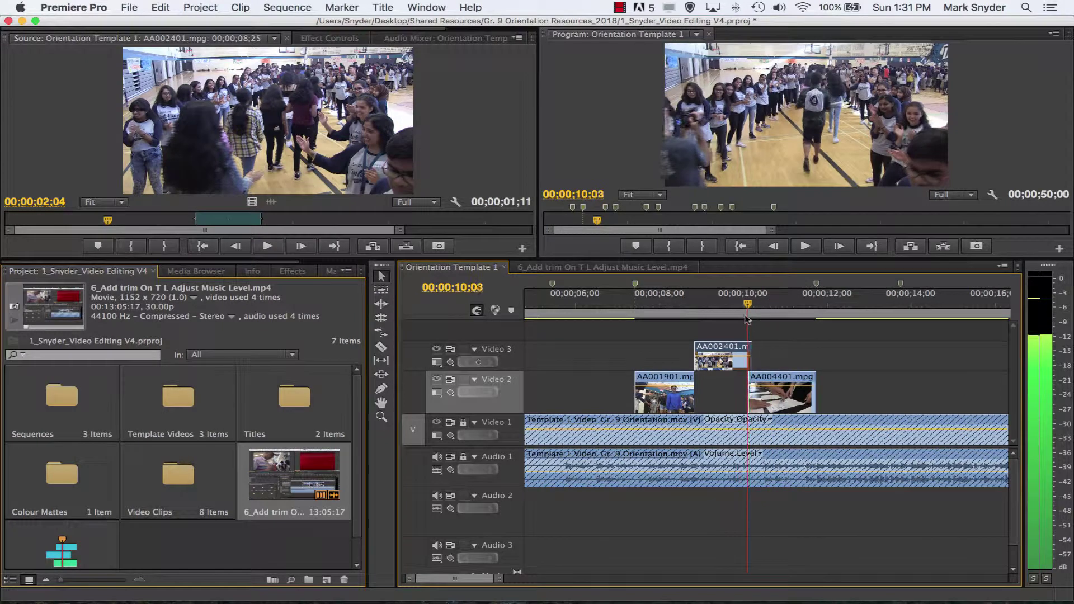
key("space")
key("space")
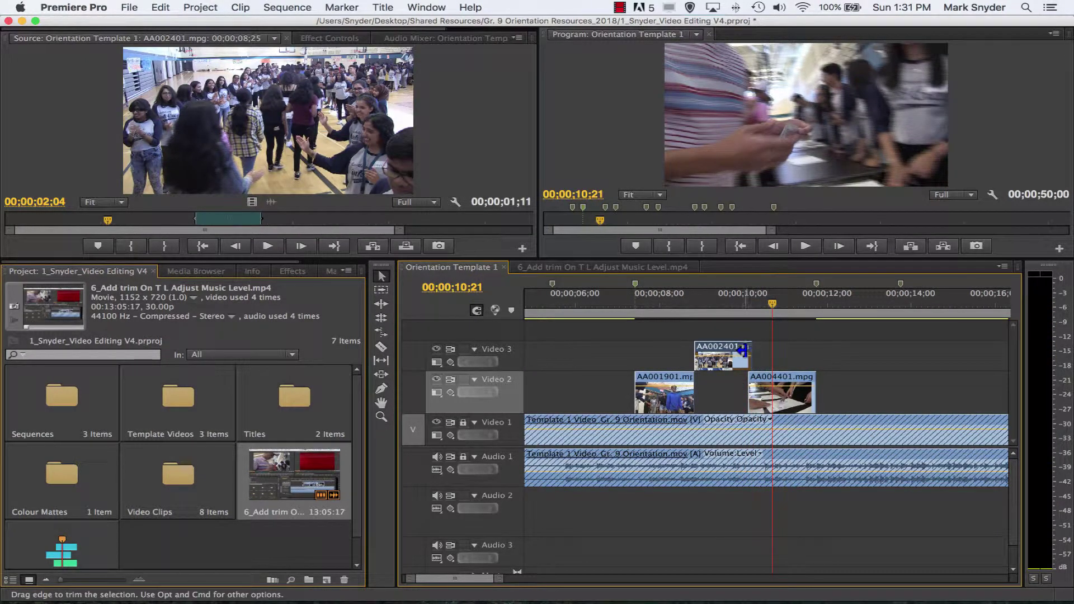
Step: Trim the end of AA002401 to a 00;00;01;08 duration and move it into the gap on Video 2
left_click_drag(751, 349, 744, 349)
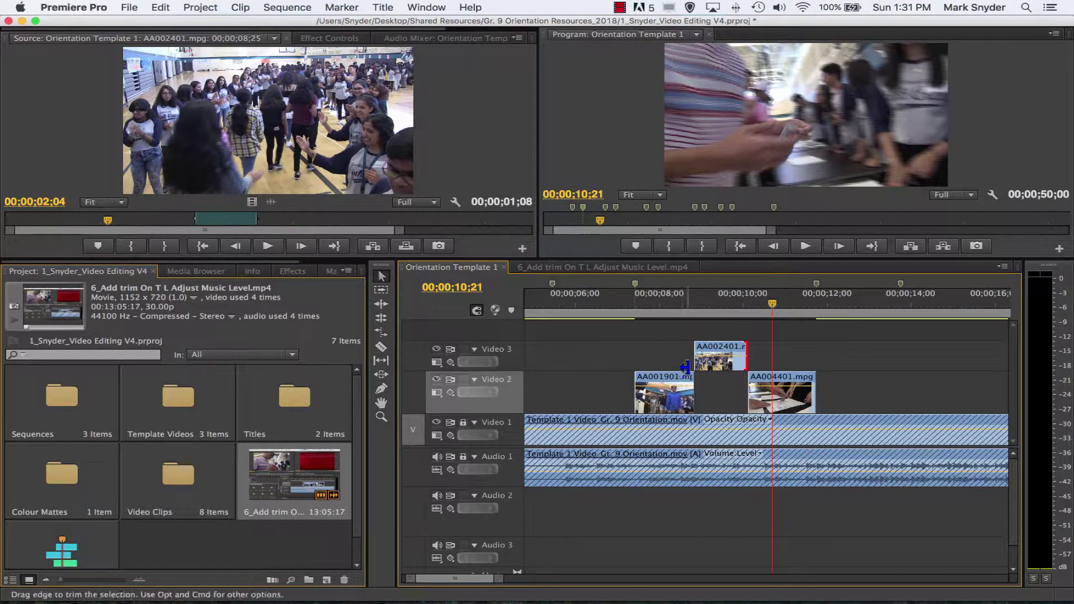
left_click_drag(693, 351, 724, 394)
Step: Play the sequence from the end of AA001901 through AA002401 into AA004401
left_click_drag(775, 305, 682, 305)
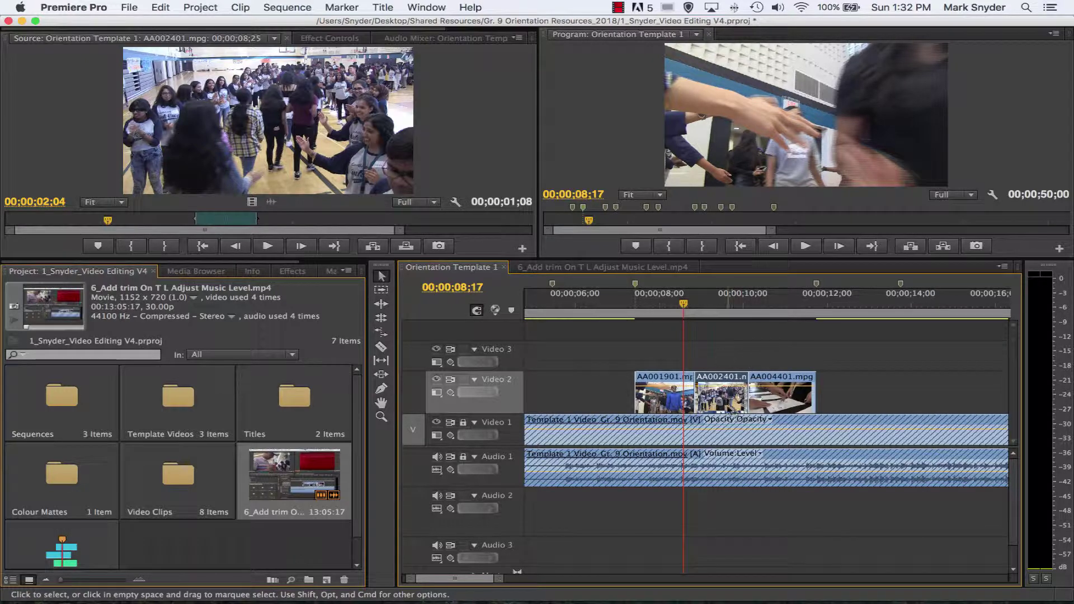
key("space")
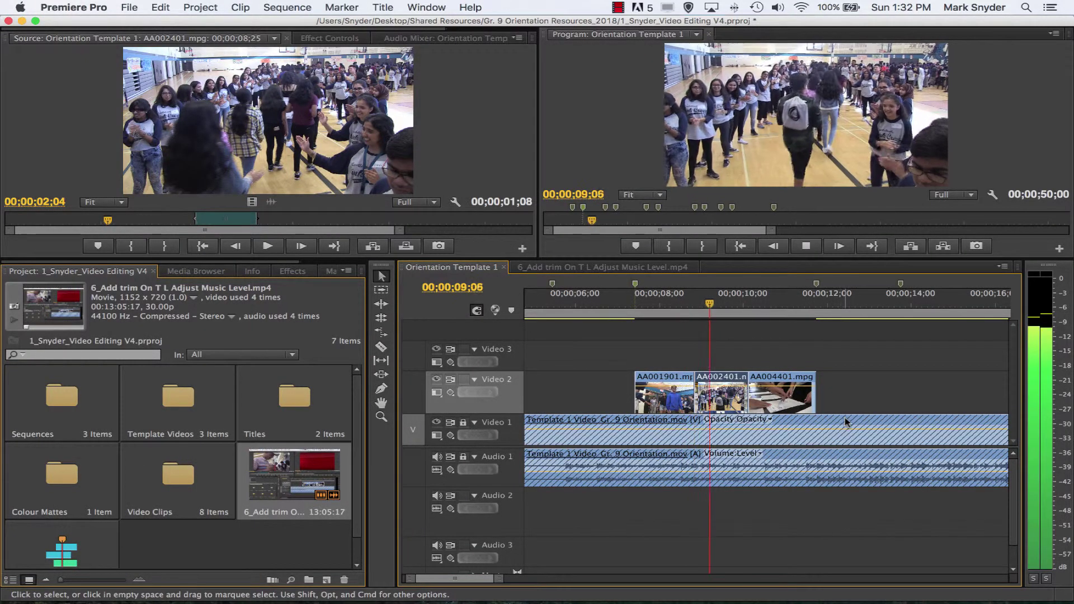
key("space")
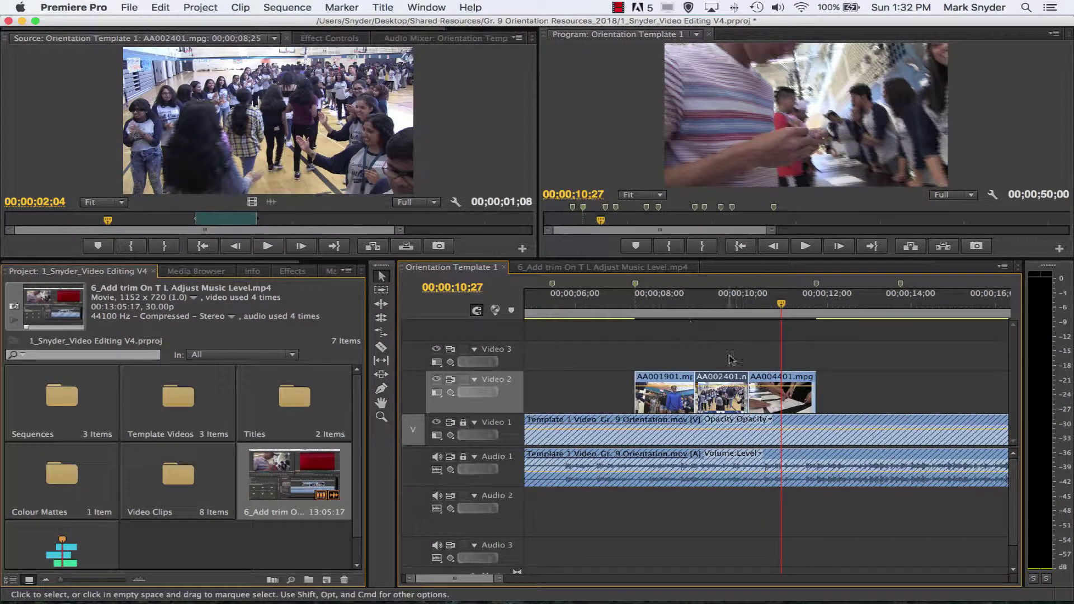
Step: Lift AA002401 to Video 3 again, then undo all its moves and source range changes to restore it on Video 2
left_click_drag(722, 380, 722, 350)
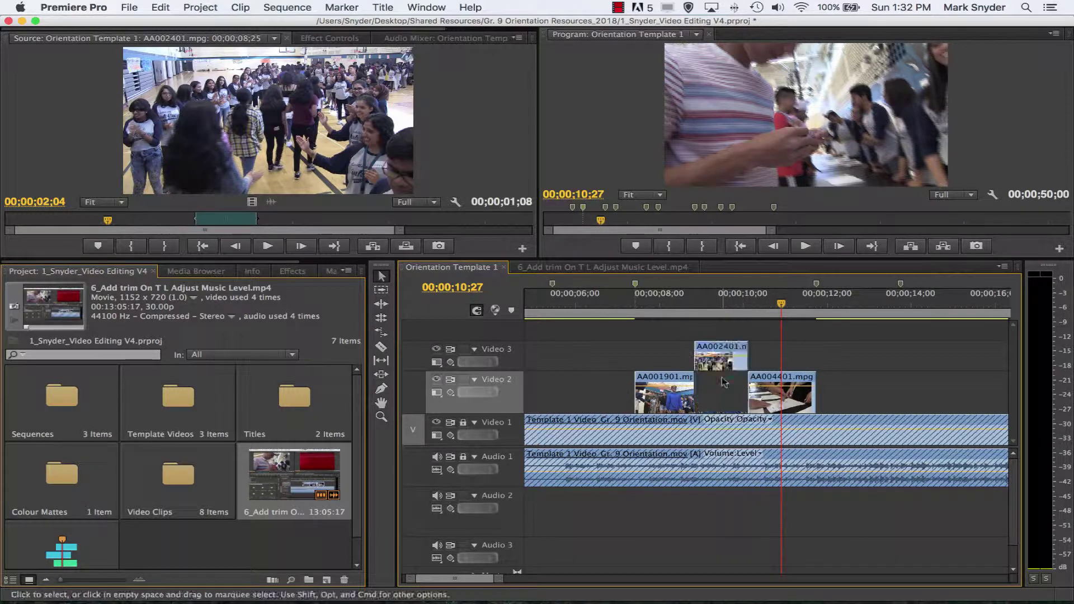
key("super+z")
key("super+z")
key("super+z")
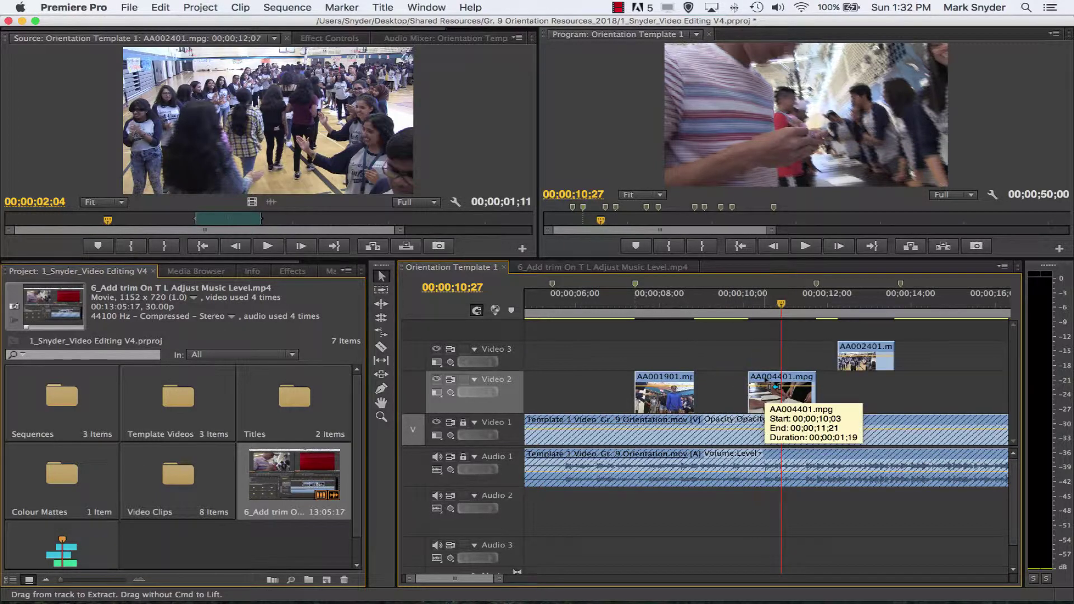
key("super+z")
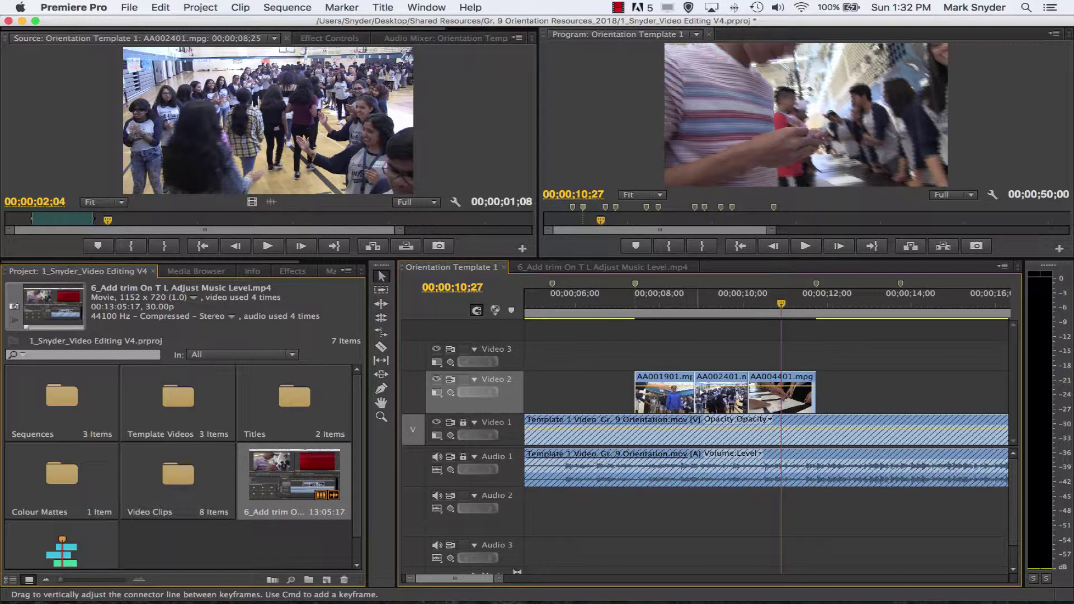
Step: Swap the last two clips on Video 2 so AA004401 follows AA001901 and AA002401 comes last, and set the playhead to 00;00;11;00
left_click_drag(711, 386, 881, 405)
left_click_drag(771, 386, 719, 386)
left_click_drag(917, 387, 784, 394)
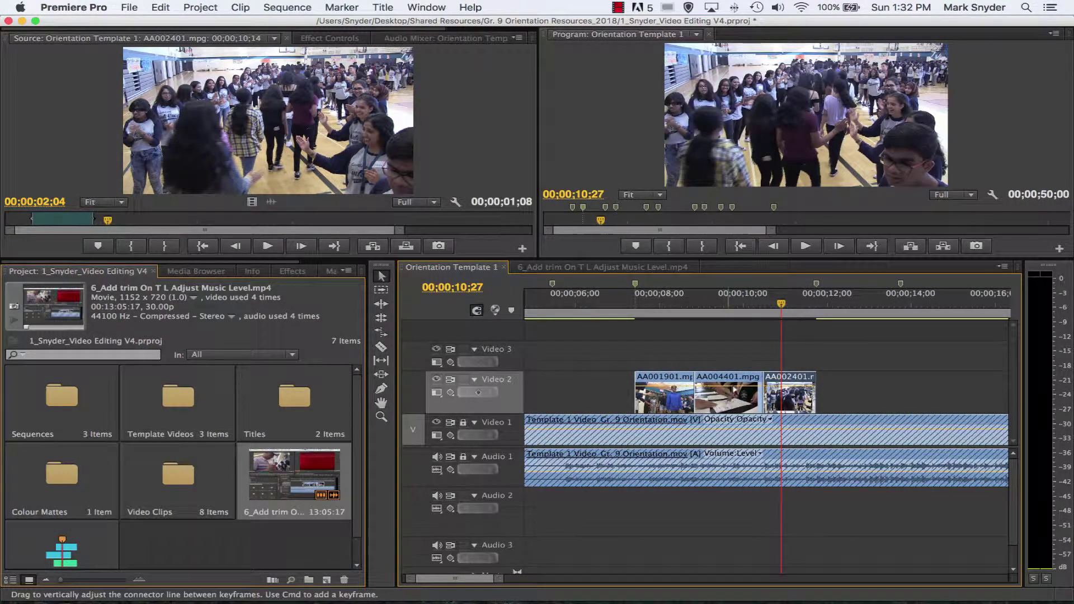
left_click_drag(781, 305, 789, 325)
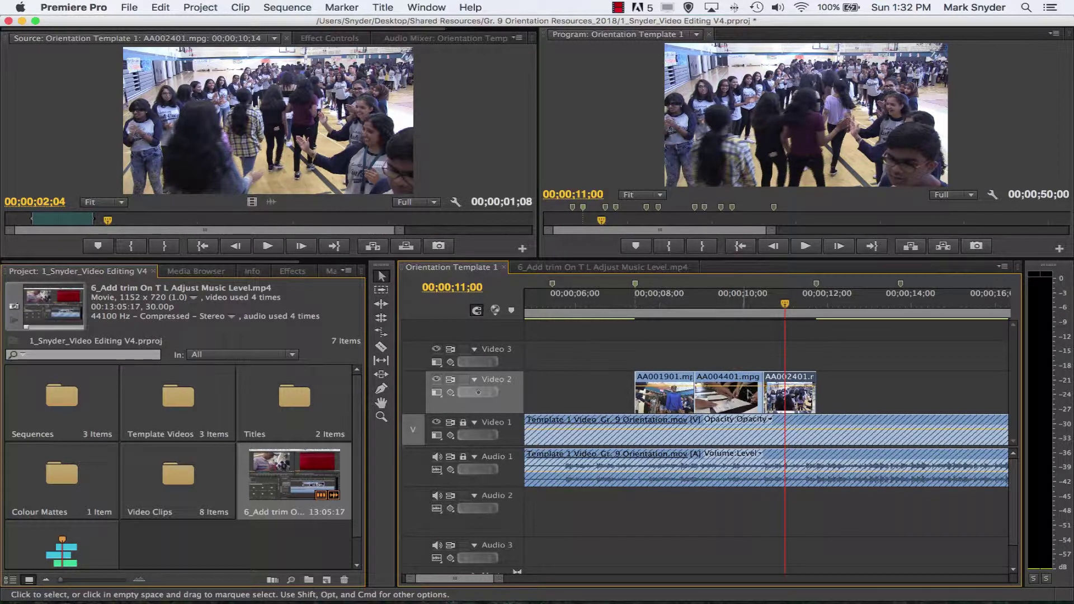
Step: Put AA002401 back directly after AA001901 and AA004401 last on Video 2, parking AA004401 on Video 3 during the swap
left_click(727, 385)
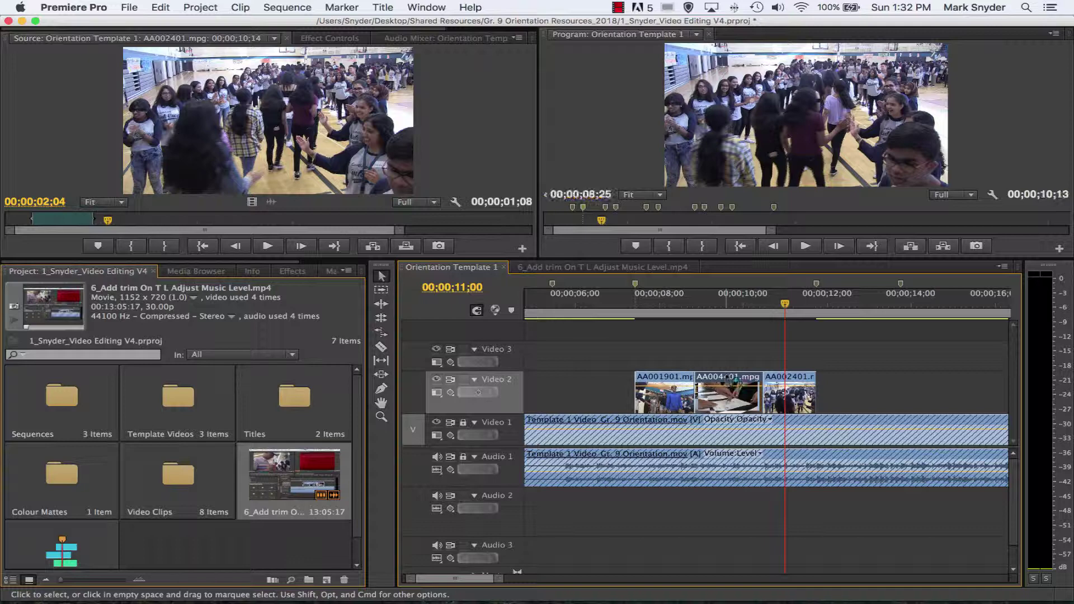
left_click_drag(727, 385, 727, 356)
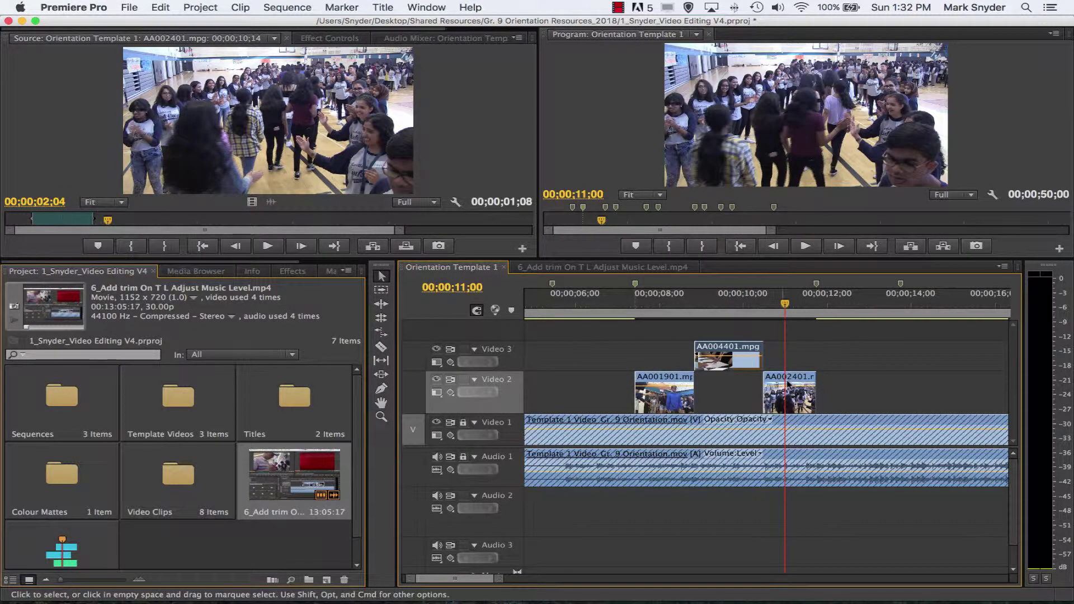
left_click(813, 386)
left_click_drag(803, 382, 737, 390)
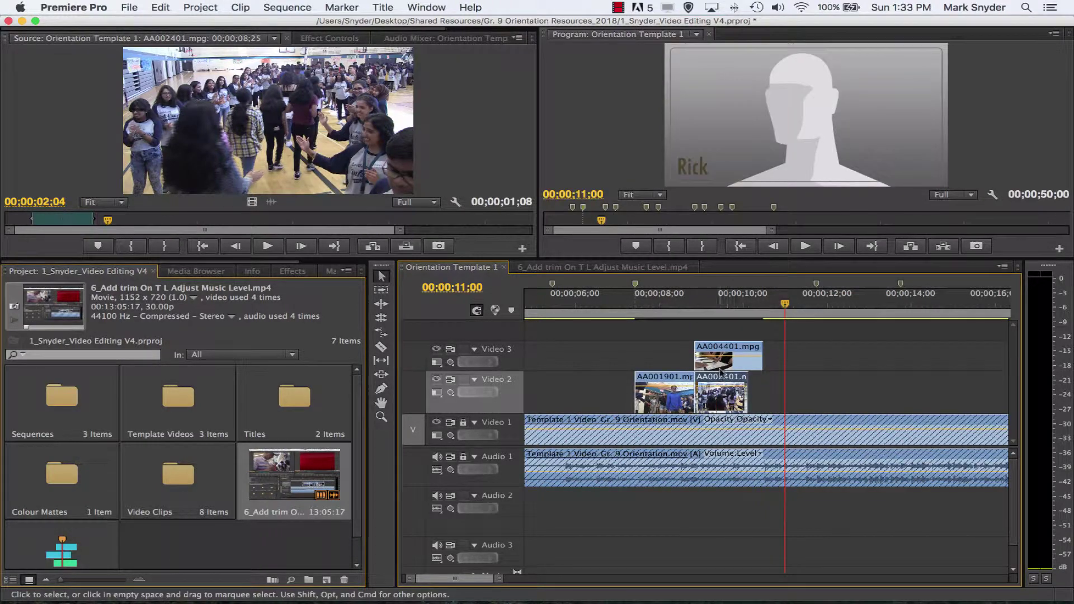
left_click_drag(728, 351, 794, 415)
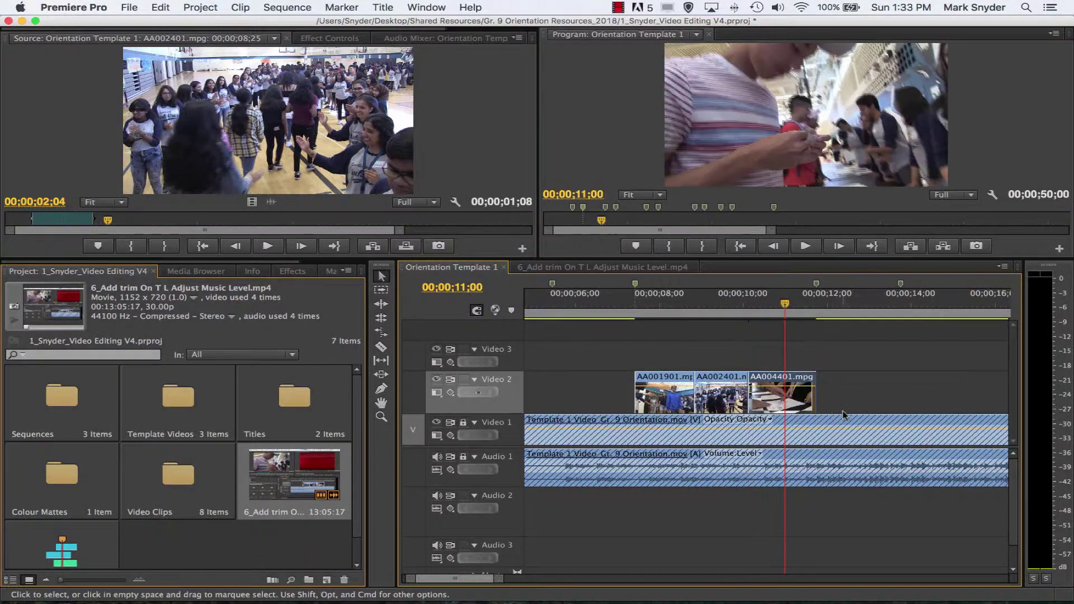
Step: Move the playhead to the marker at the end of the AA004401 clip, 00;00;11;22
left_click(817, 288)
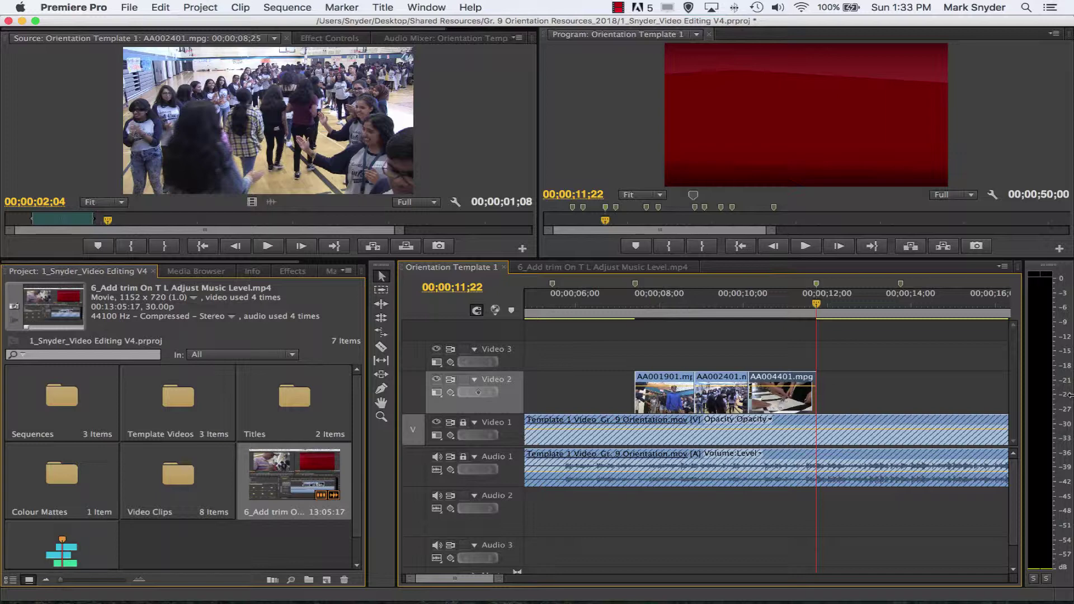
Step: Step frame by frame back to 00;00;11;18 and forward to 00;00;11;22 to examine the end of the AA004401 clip
key("Left")
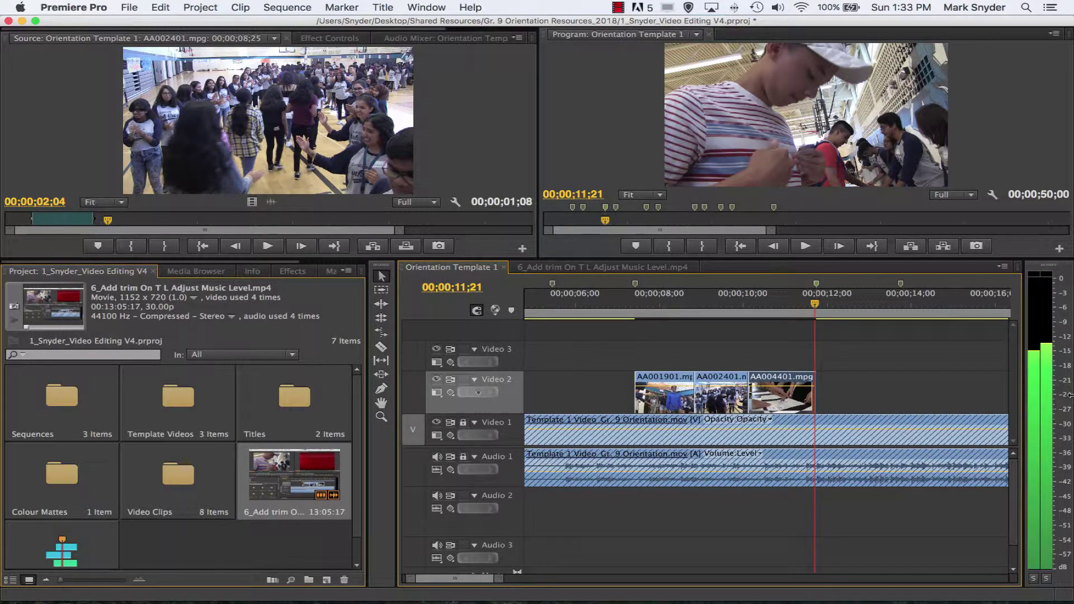
key("Left")
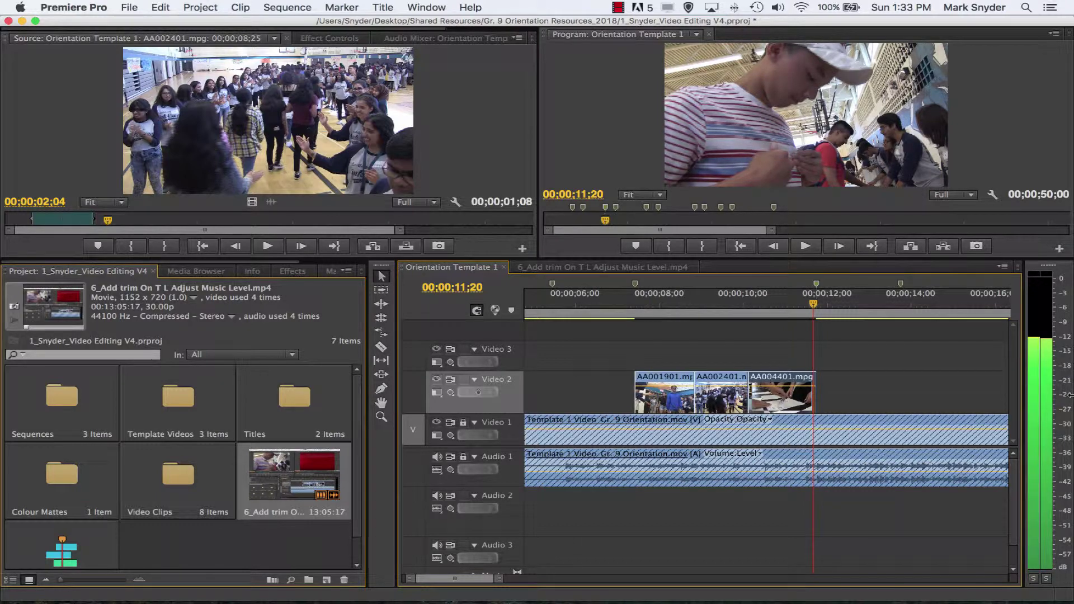
key("Left")
key("Left")
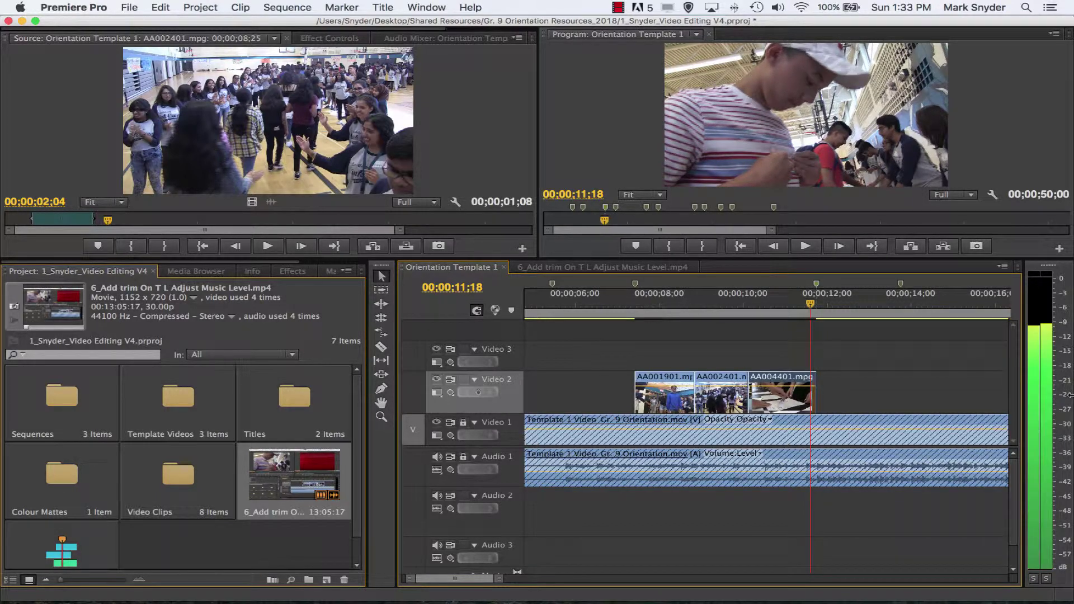
key("Right")
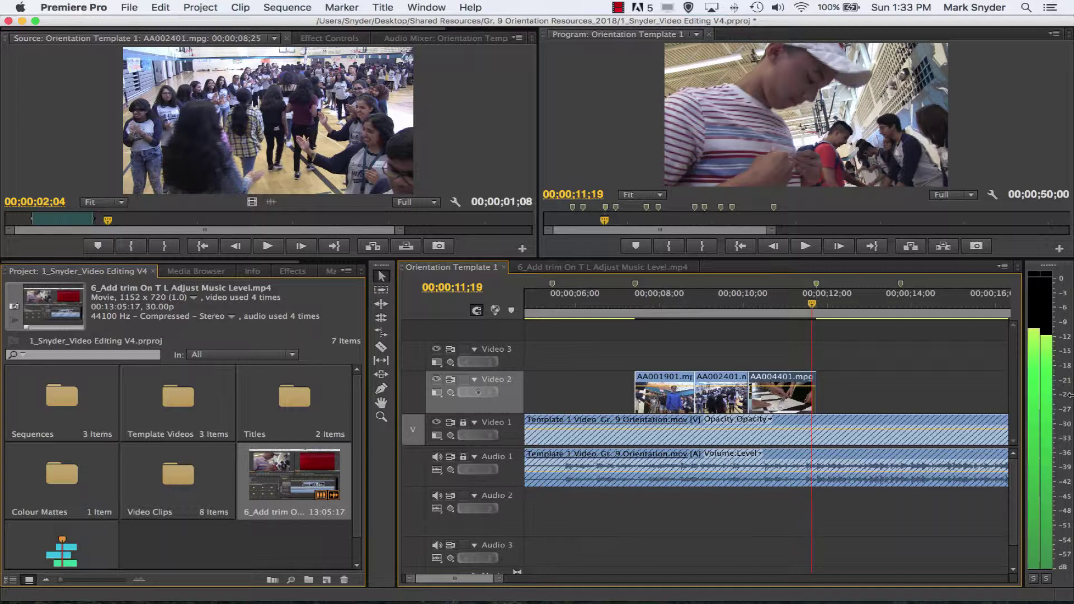
key("Right")
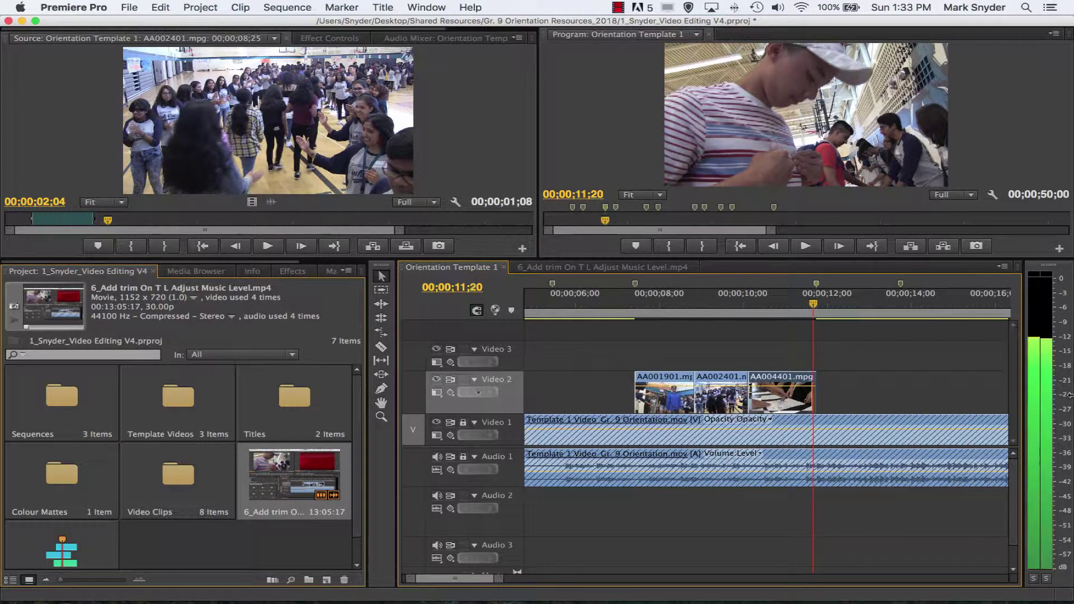
key("Right")
key("Right")
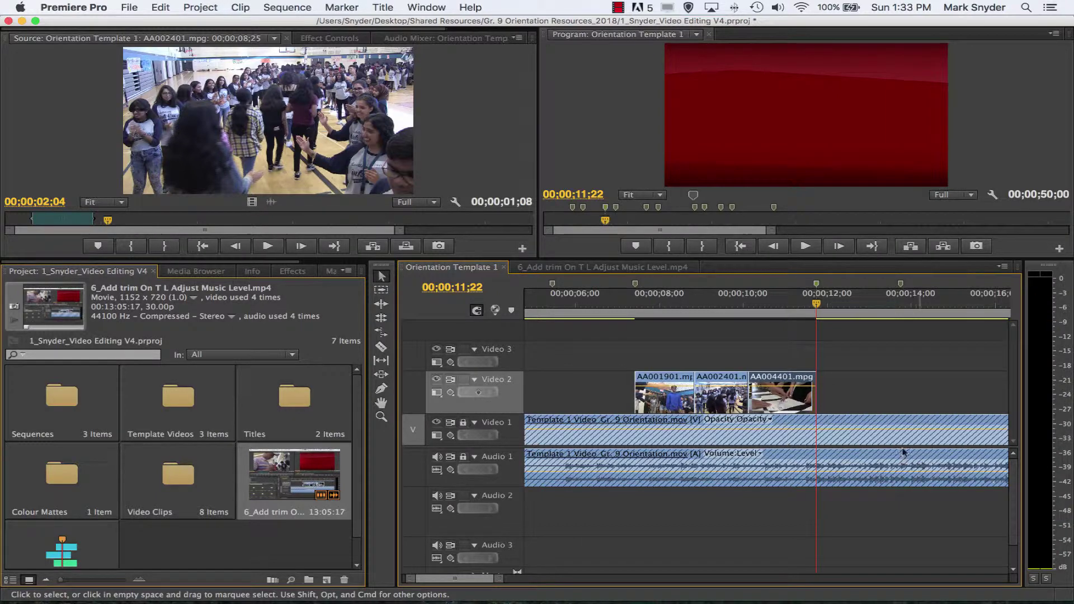
Step: Move the playhead into AA004401 at 00;00;10;17 and step through its frames in both directions, stopping at 00;00;10;19
left_click(816, 303)
left_click_drag(816, 302, 767, 303)
mouse_move(814, 381)
left_mouse_down()
mouse_move(826, 381)
mouse_move(814, 381)
left_mouse_up()
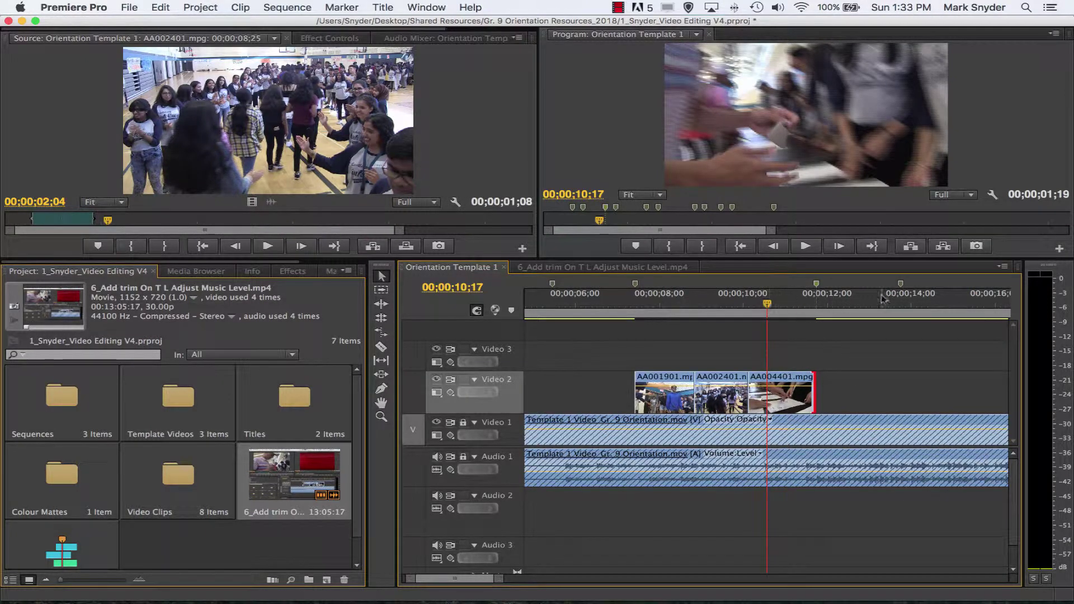
key("Right")
key("Right")
key("Right")
key("Right")
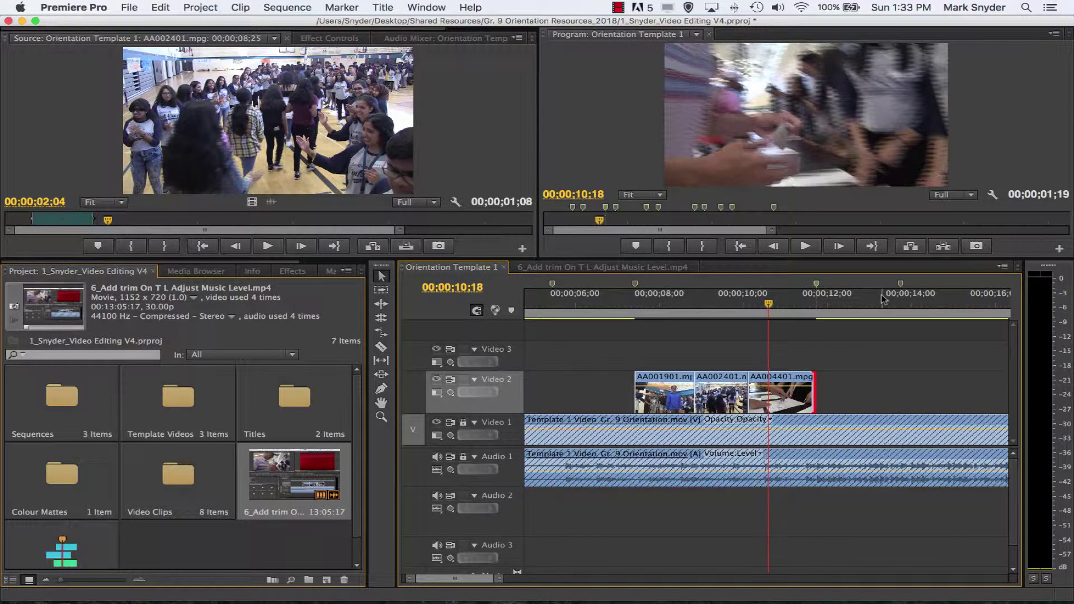
key("Right")
key("Right")
key("Right")
key("Right")
key("Right")
key("Right")
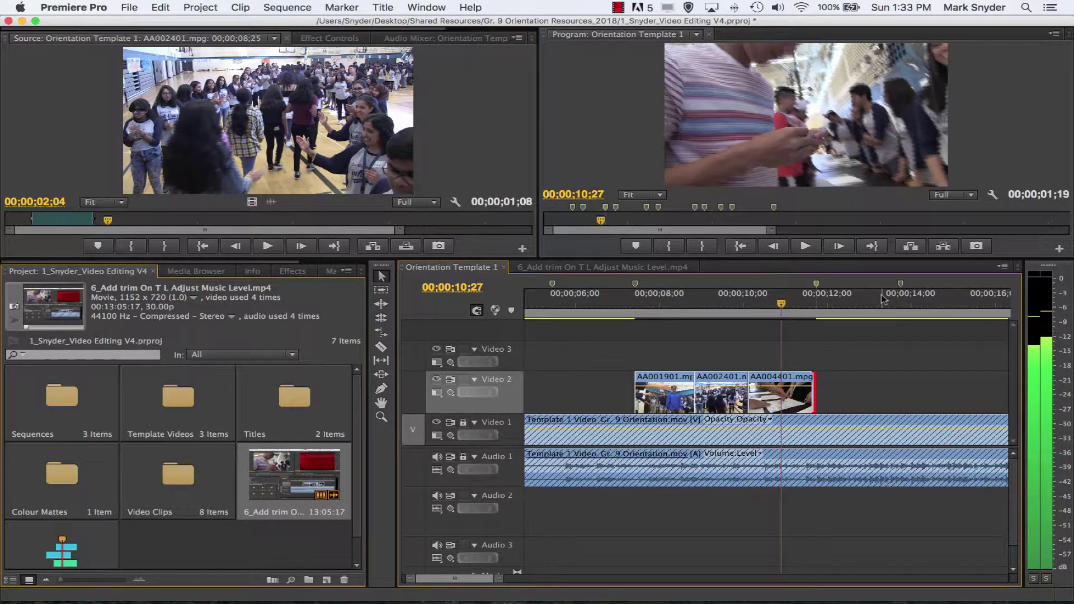
key("Left")
key("Left")
key("Left")
key("Left")
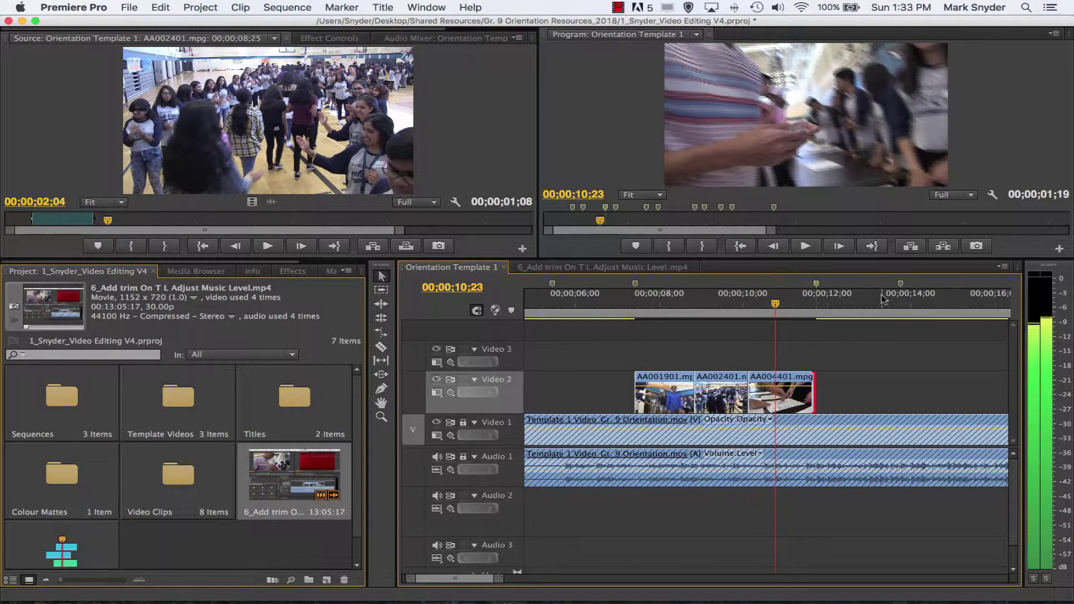
key("Left")
key("Left")
key("Left")
key("Left")
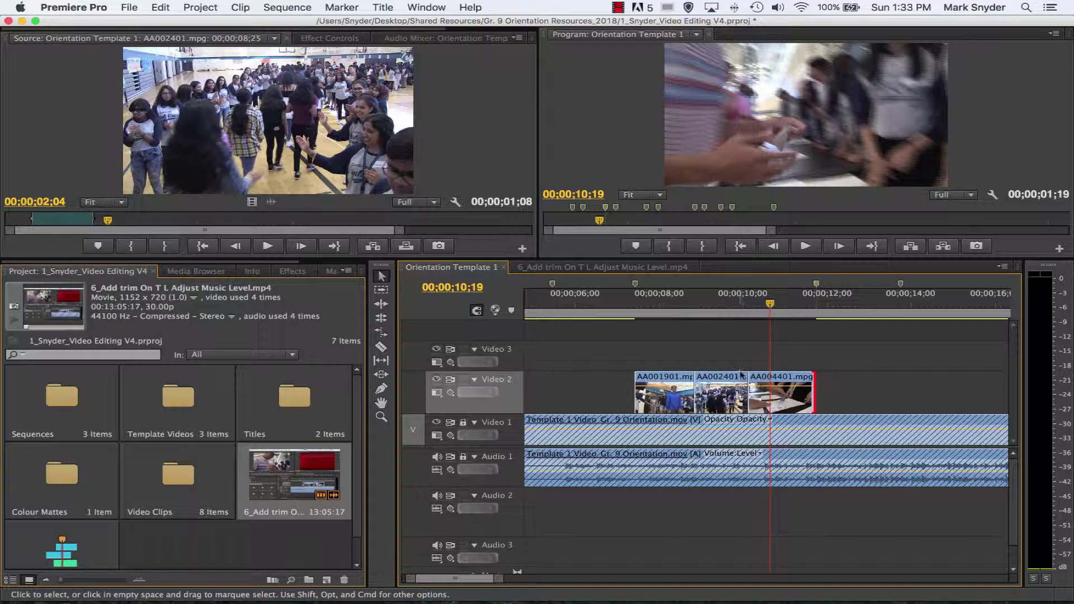
Step: Add one video track after Video 3 with 0 audio tracks, and delete the new track again
right_click(413, 357)
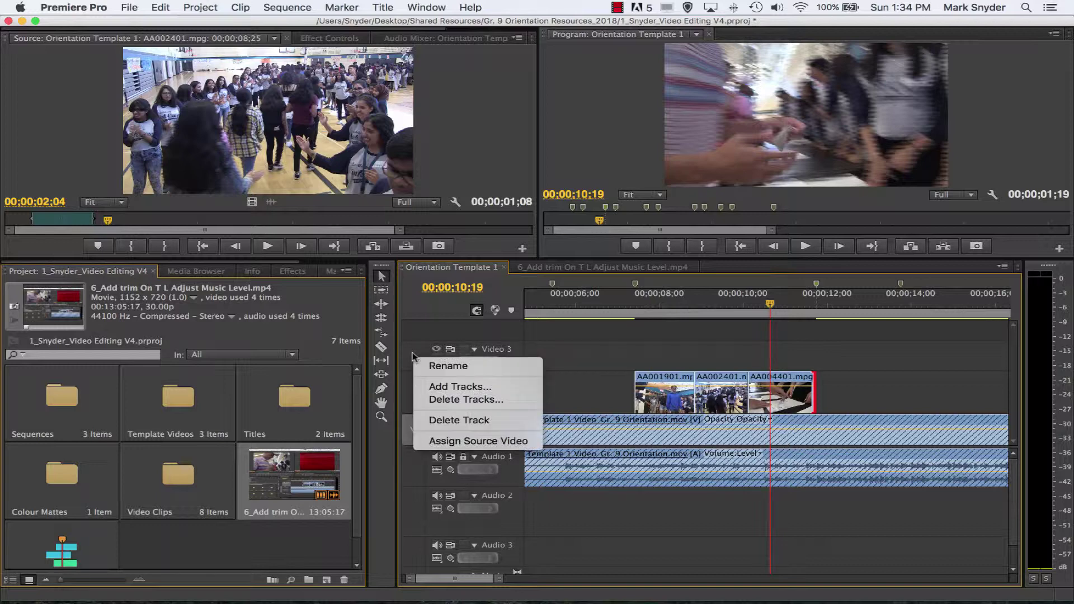
left_click(448, 387)
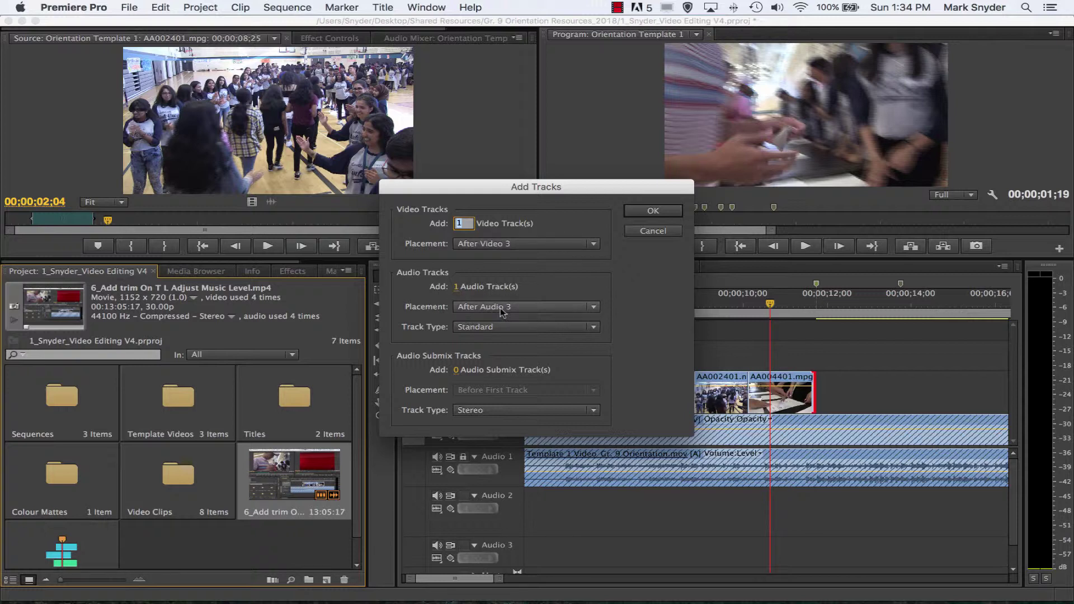
left_click(456, 287)
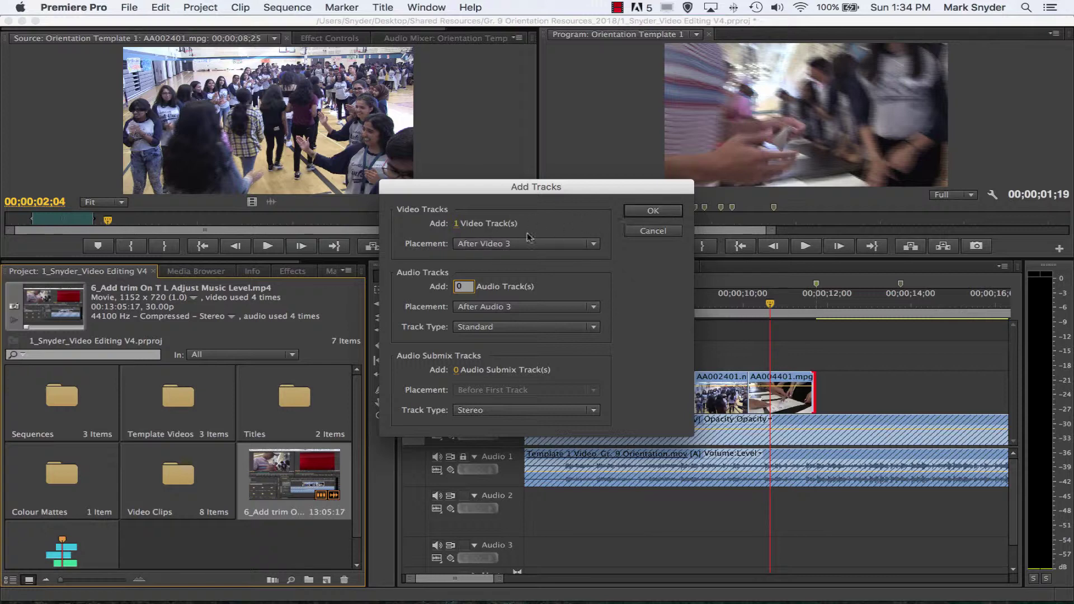
left_click(652, 211)
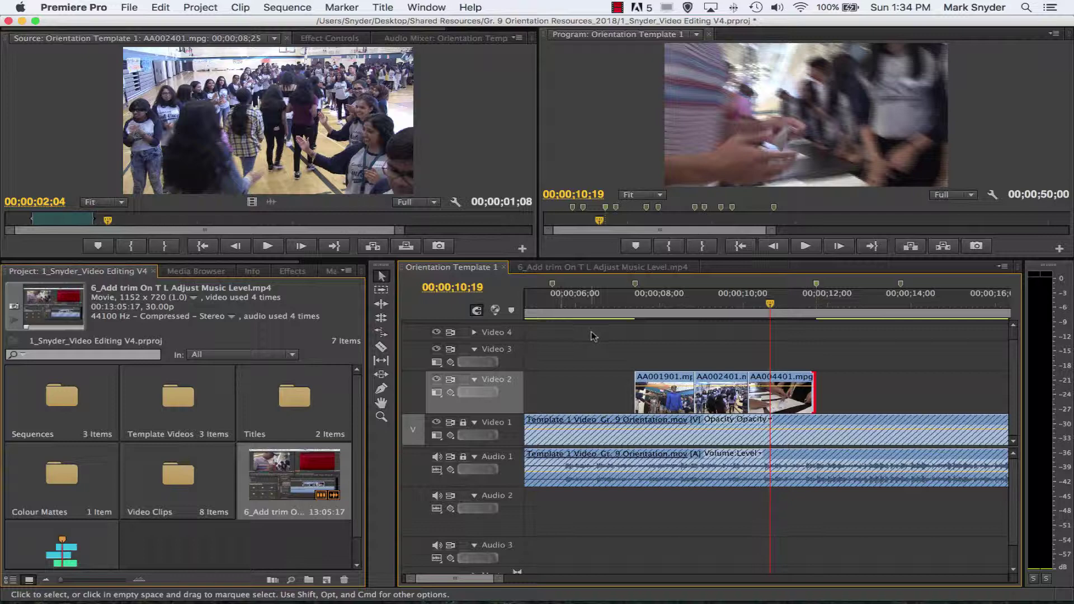
right_click(416, 334)
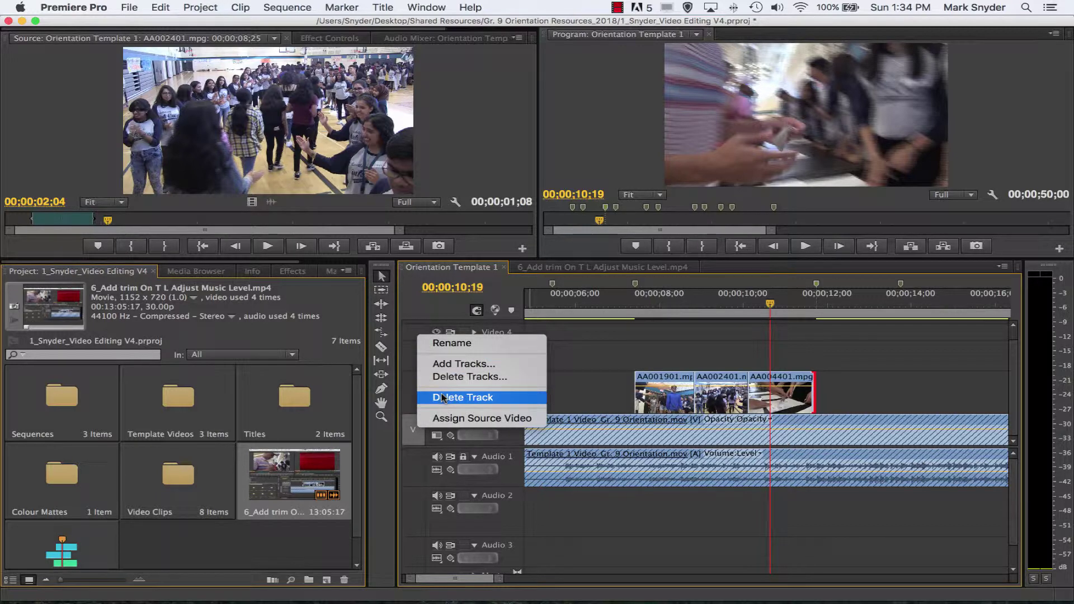
left_click(480, 399)
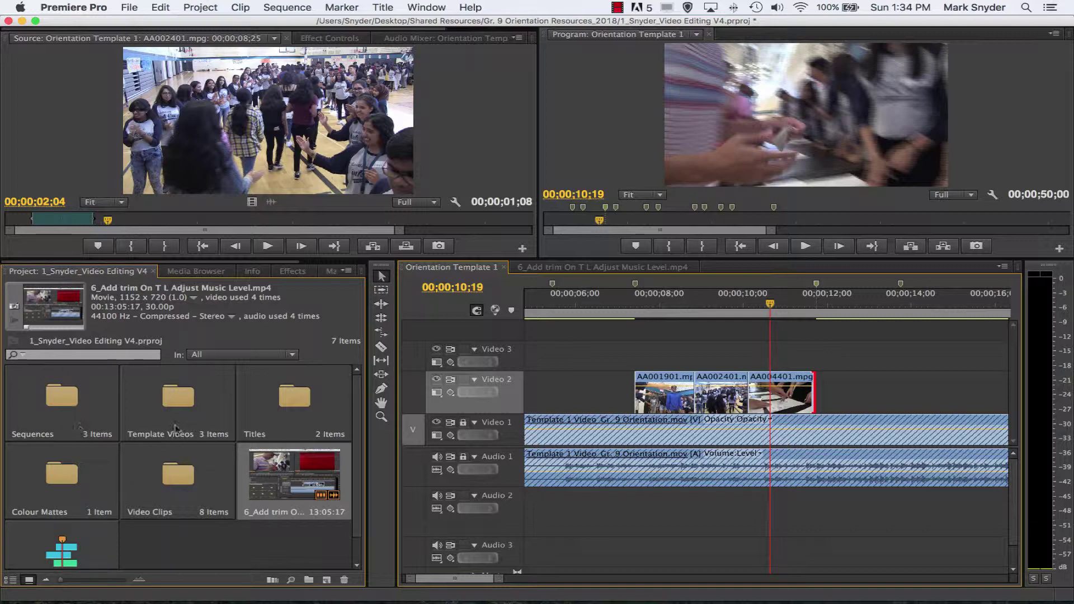
Step: Open the 2_Gym activities bin inside Video Clips and select the AA011301.mpg clip
double_click(186, 482)
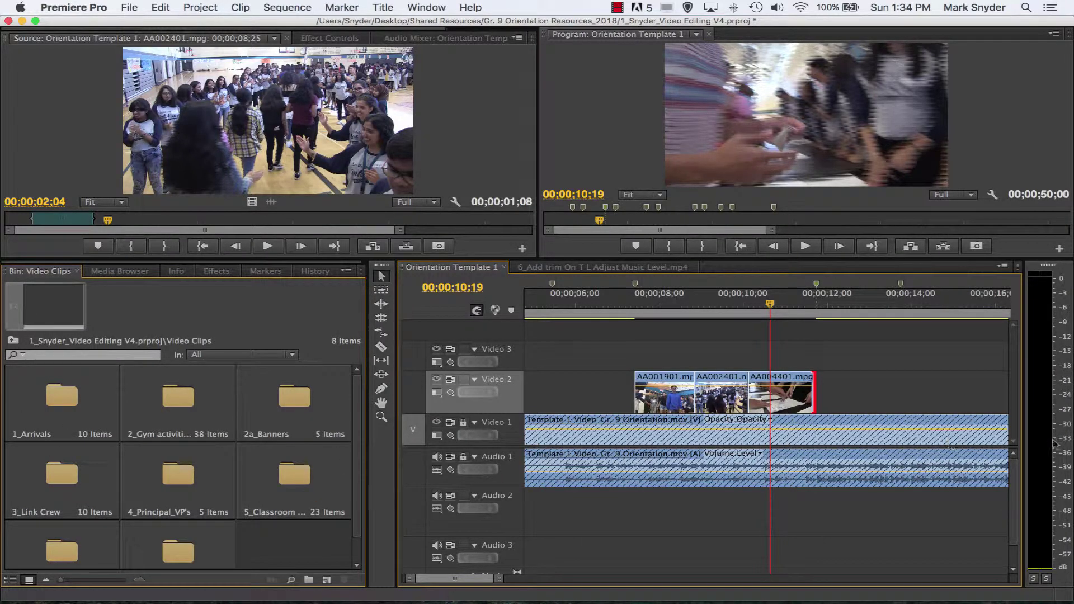
double_click(181, 420)
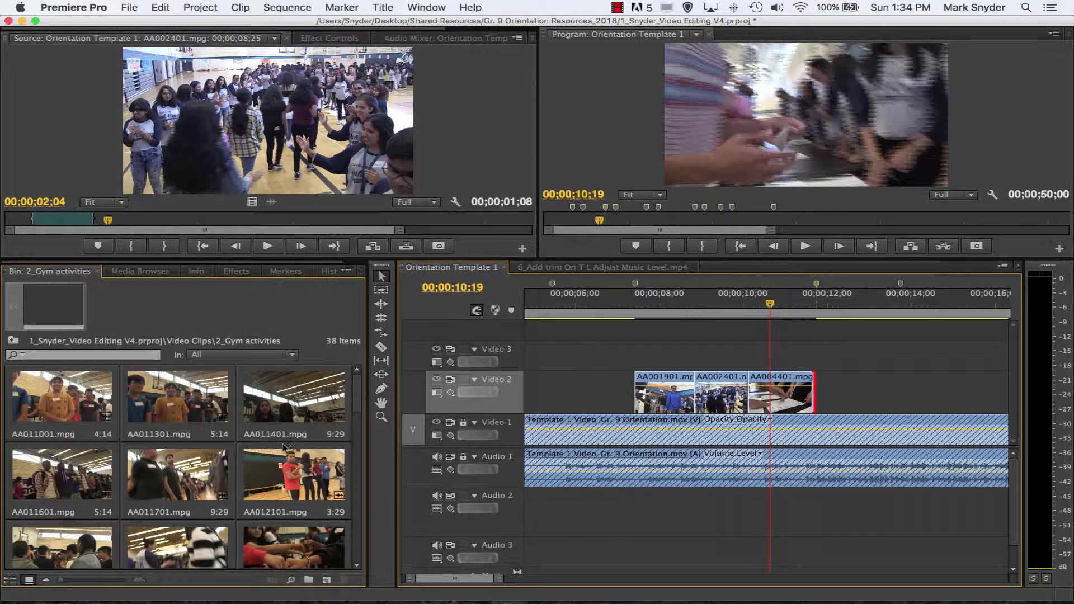
left_click(182, 404)
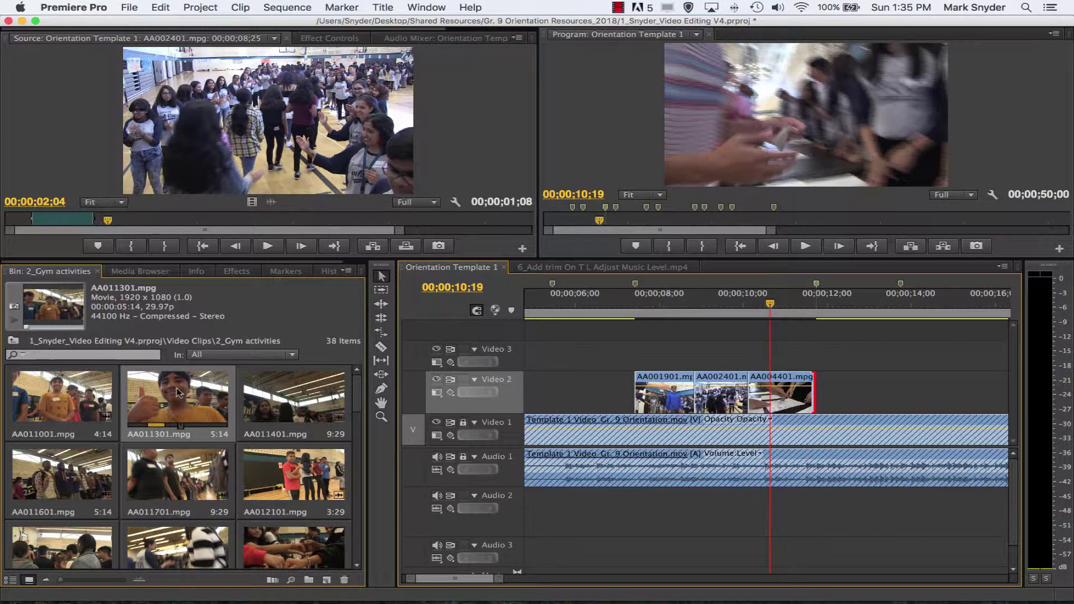
Step: Place the whole AA011301 clip with its audio at the next marker after AA004401 on Video 2, and move the playhead to 00;00;14;20
left_click_drag(178, 391, 904, 405)
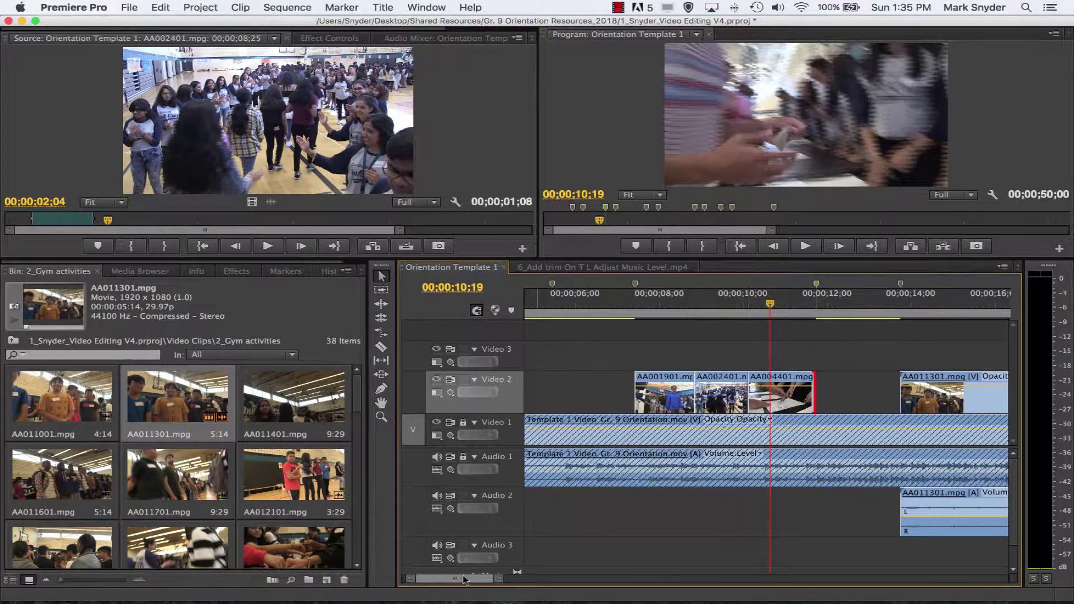
scroll(470, 585, "right", 5)
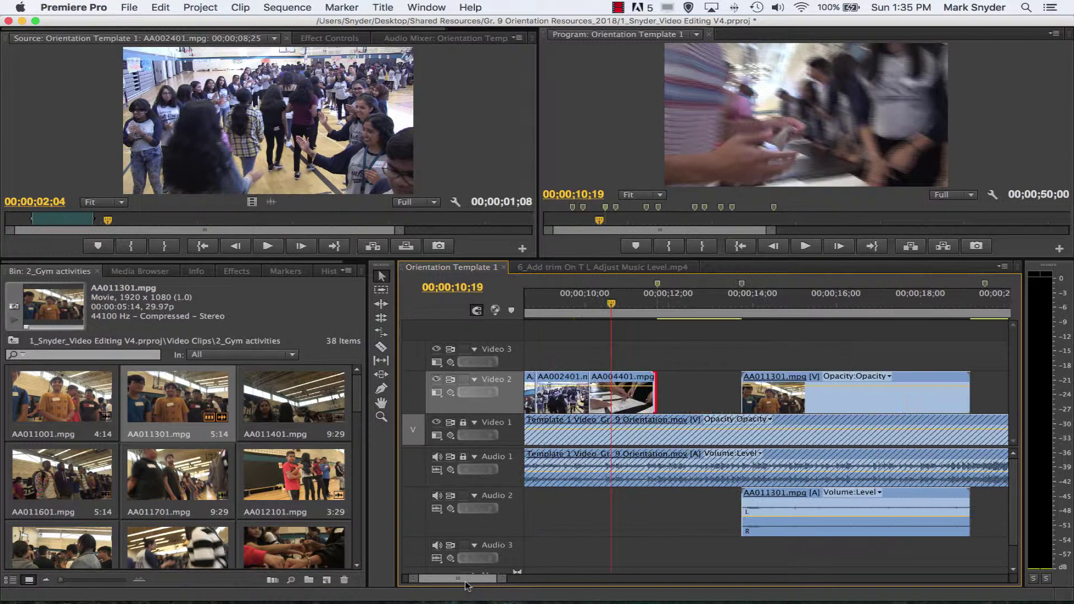
left_click(780, 295)
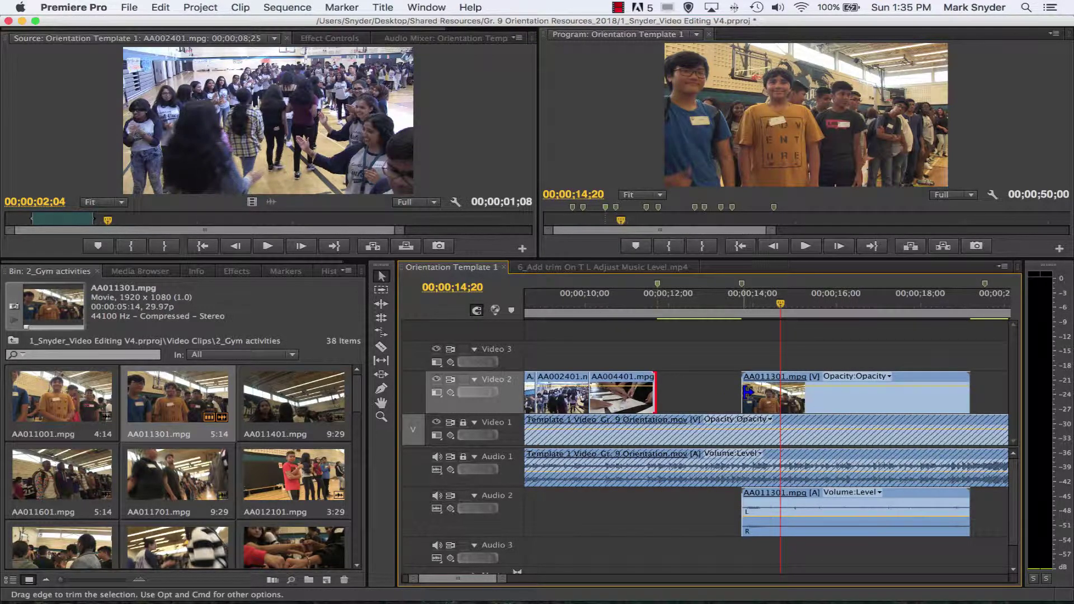
Step: Trim both the start and the end of AA011301 on Video 2, and delete the clip with its audio
left_click_drag(744, 388, 826, 390)
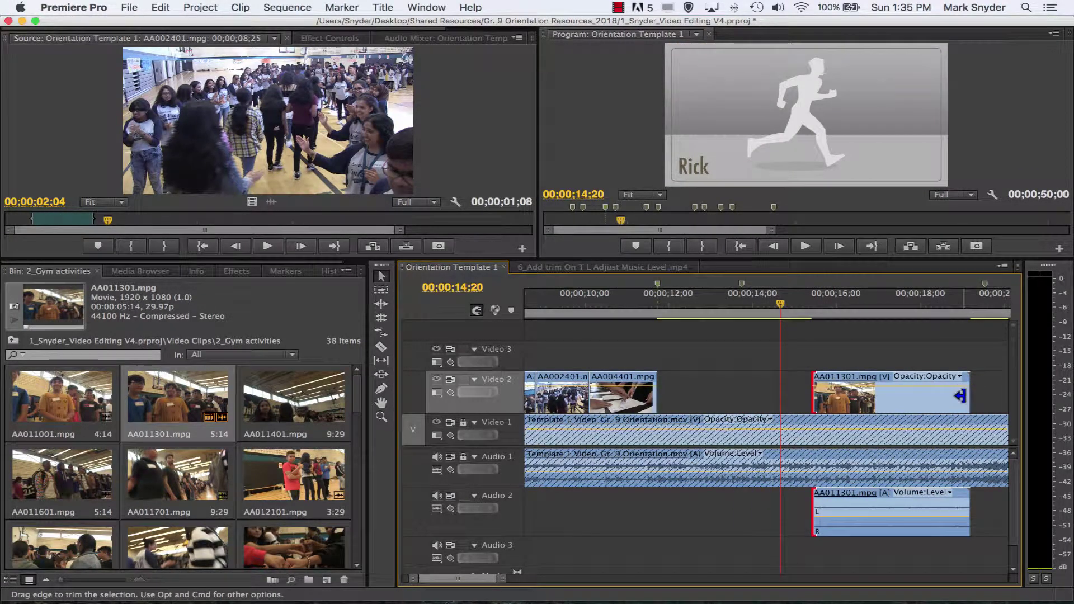
left_click_drag(969, 390, 906, 404)
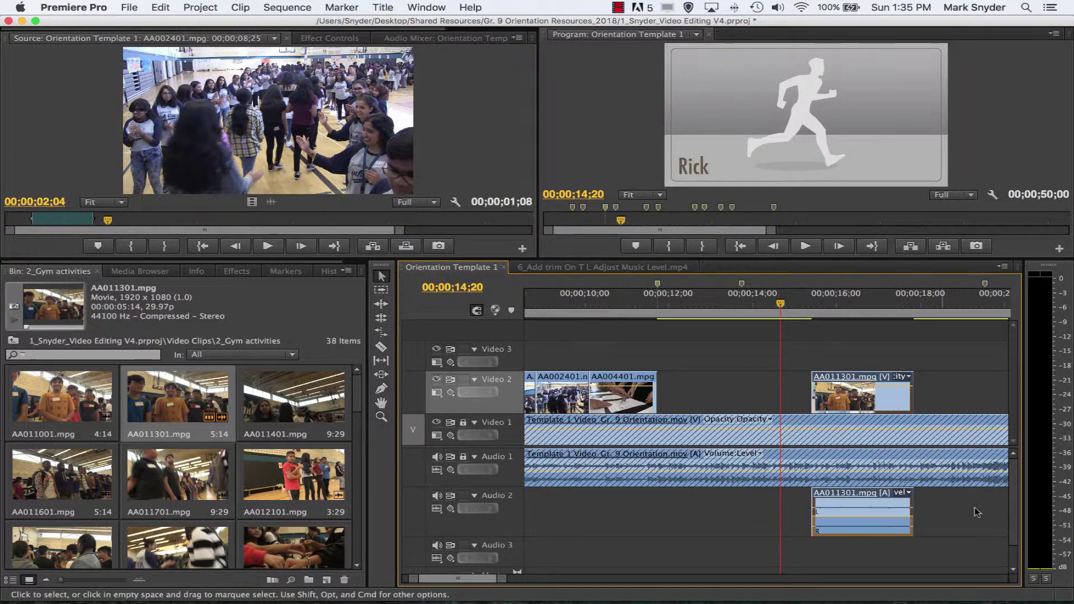
key("Delete")
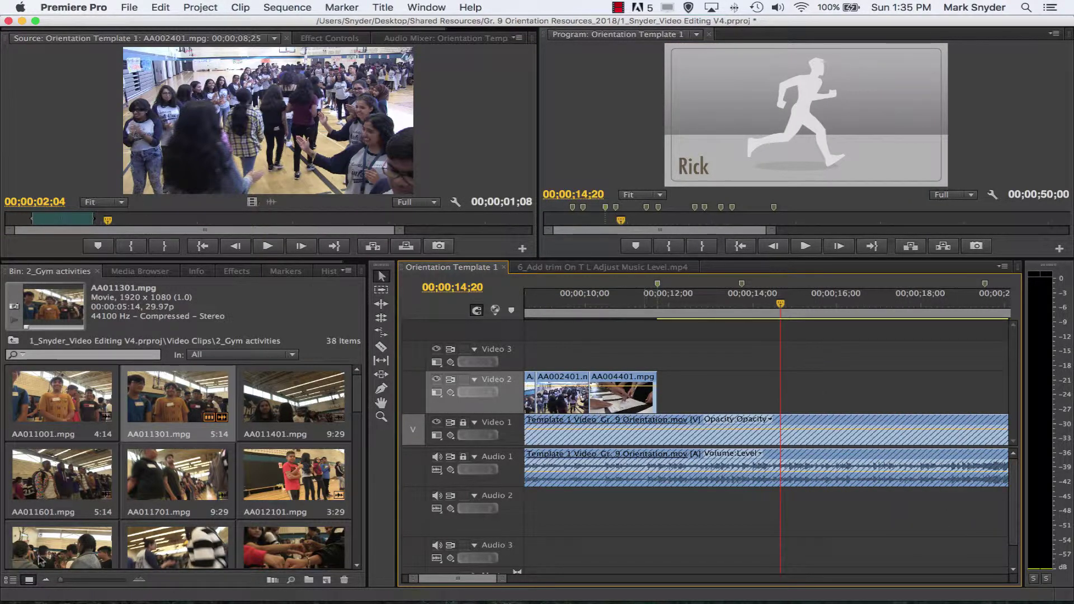
Step: Mark AA011301's source range from 00:00:02:23 to 00:00:03:04 and place only its video on Video 2 at about 00;00;14;00
double_click(148, 419)
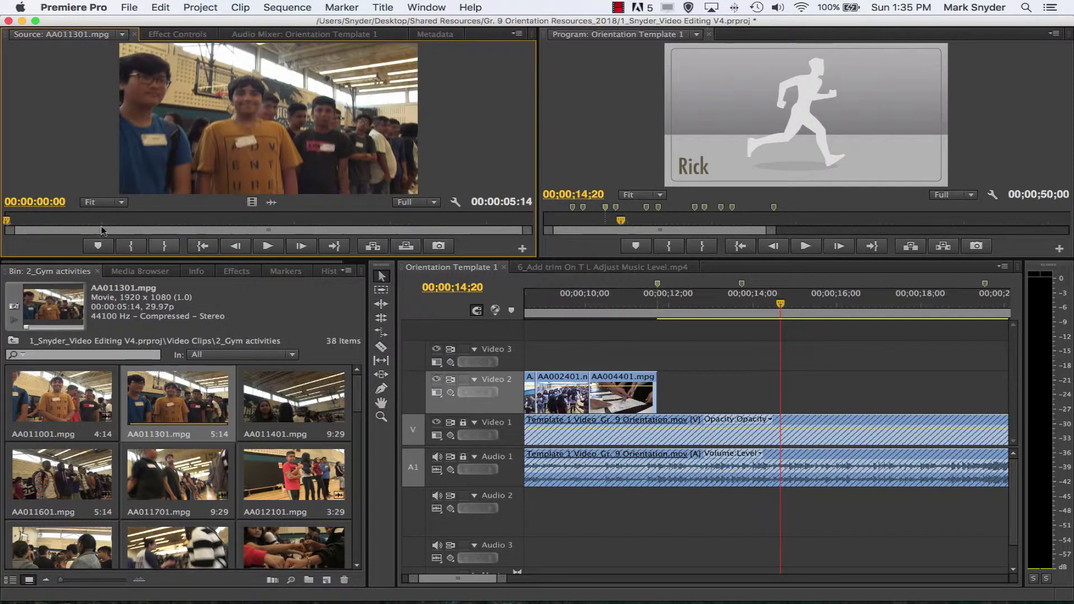
left_click_drag(8, 225, 275, 242)
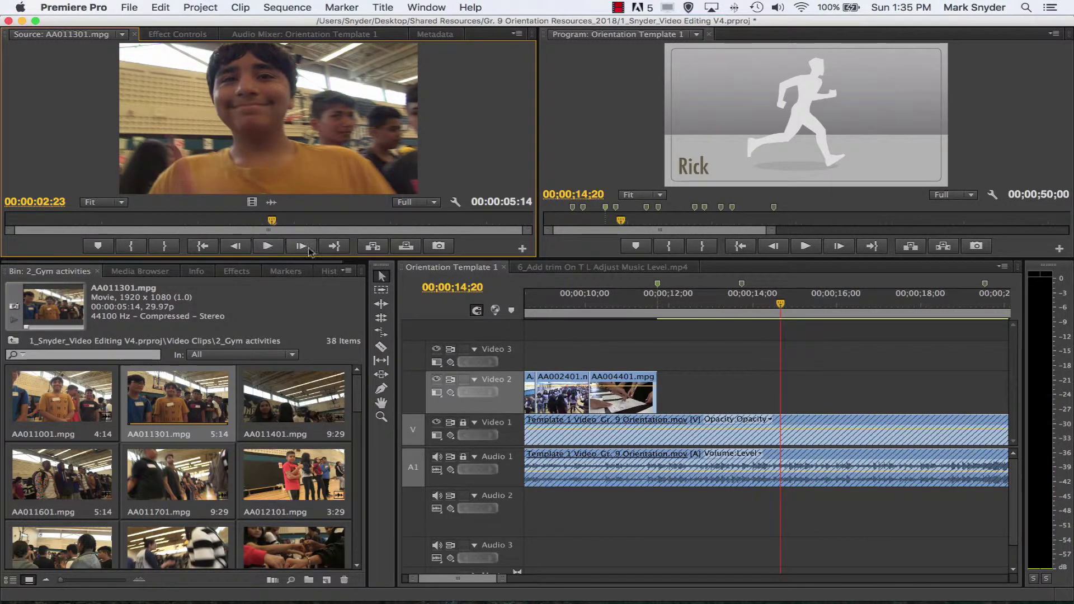
key("i")
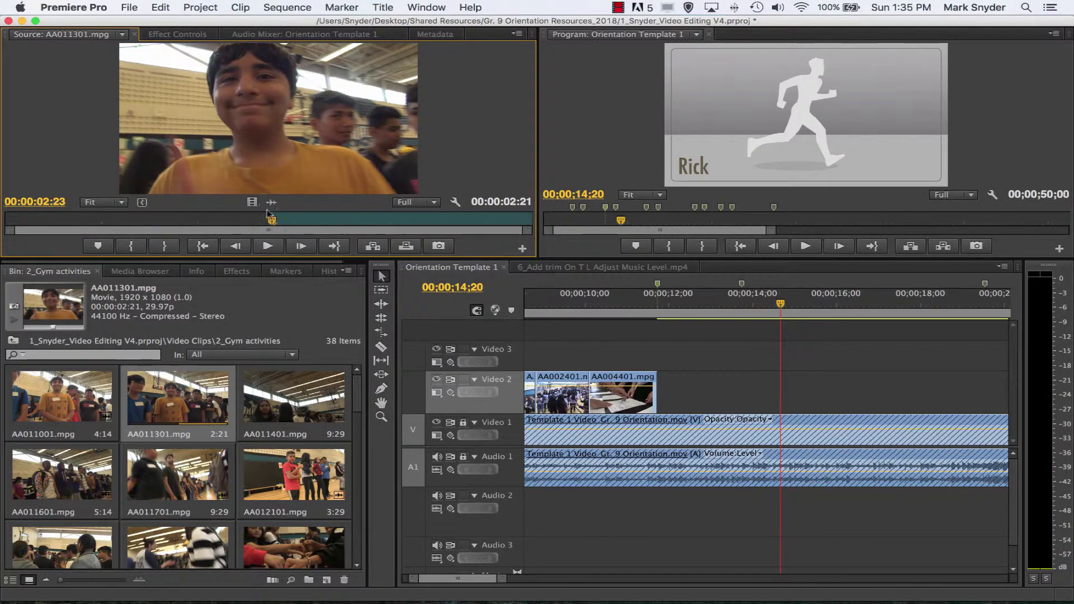
left_click_drag(270, 223, 307, 218)
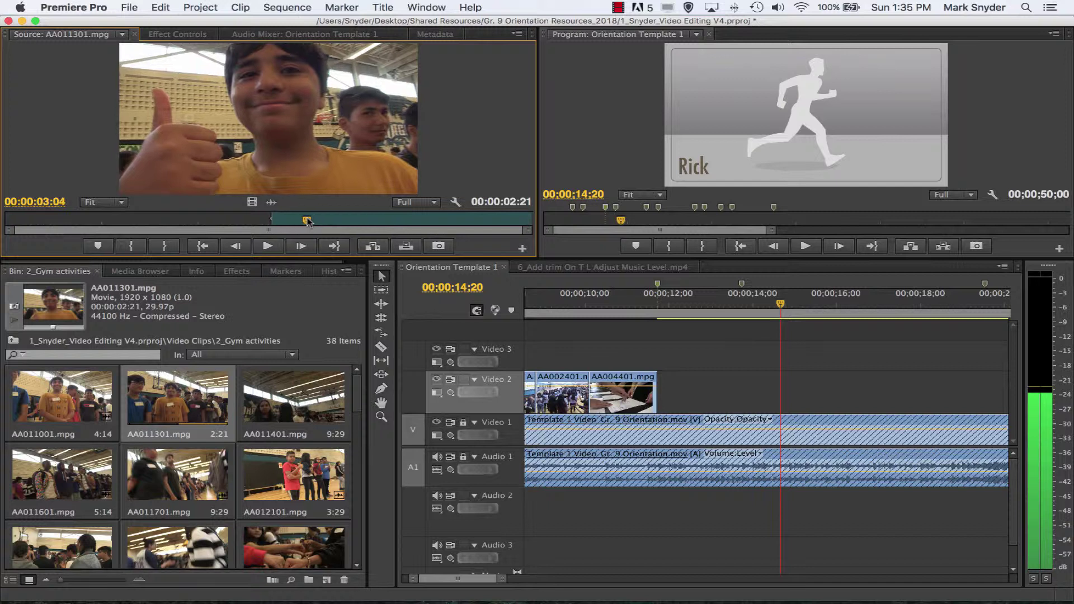
key("o")
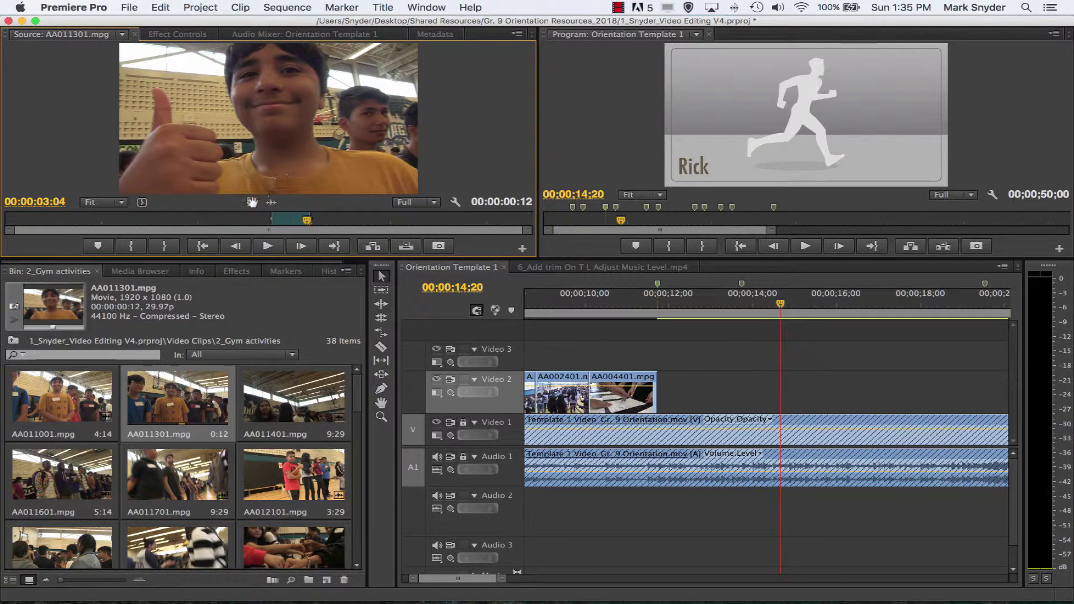
left_click_drag(251, 203, 759, 440)
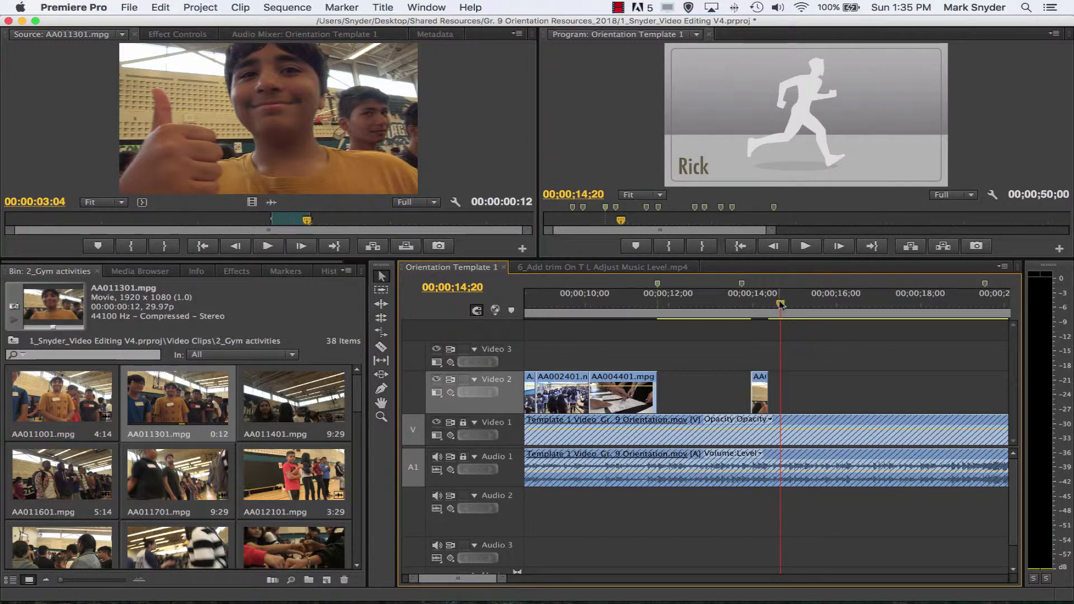
Step: Play the sequence from 00;00;14;00 across the short AA011301 clip, and replay it from just before the clip
left_click(743, 314)
left_click_drag(744, 318, 753, 316)
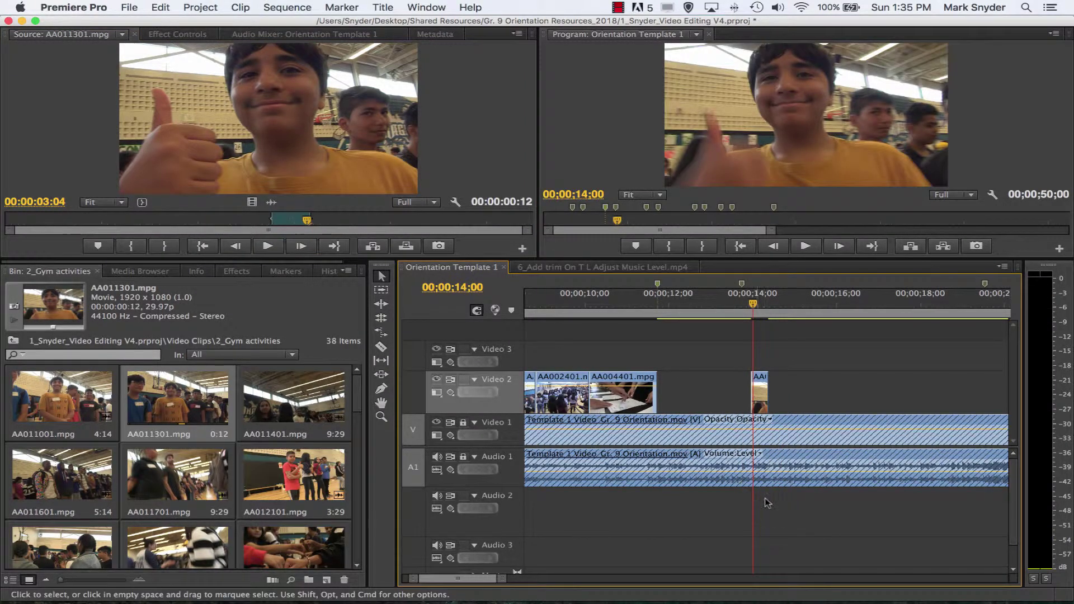
key("space")
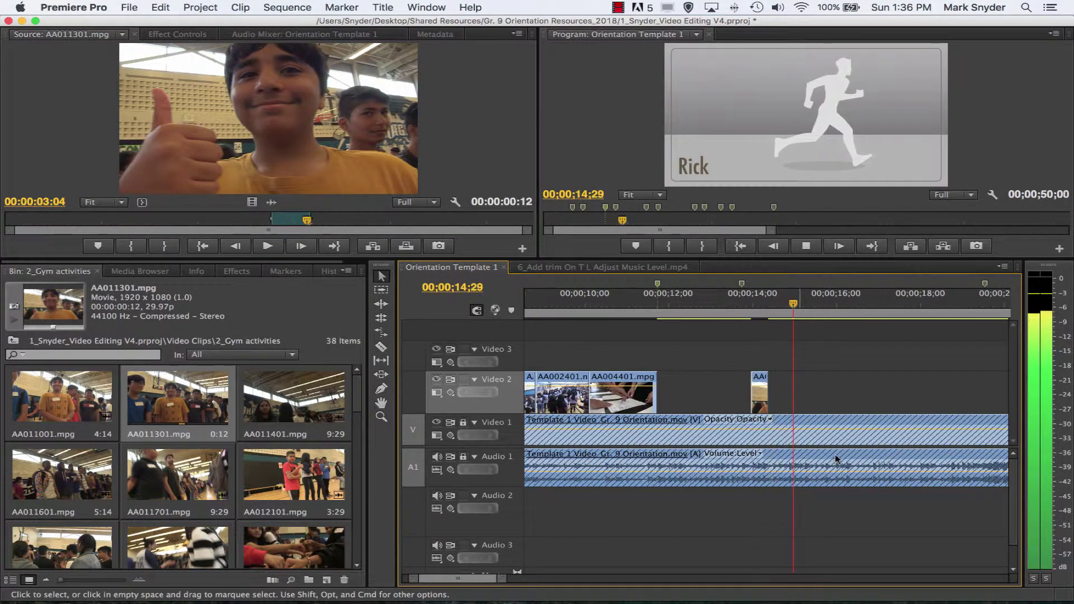
left_click(745, 297)
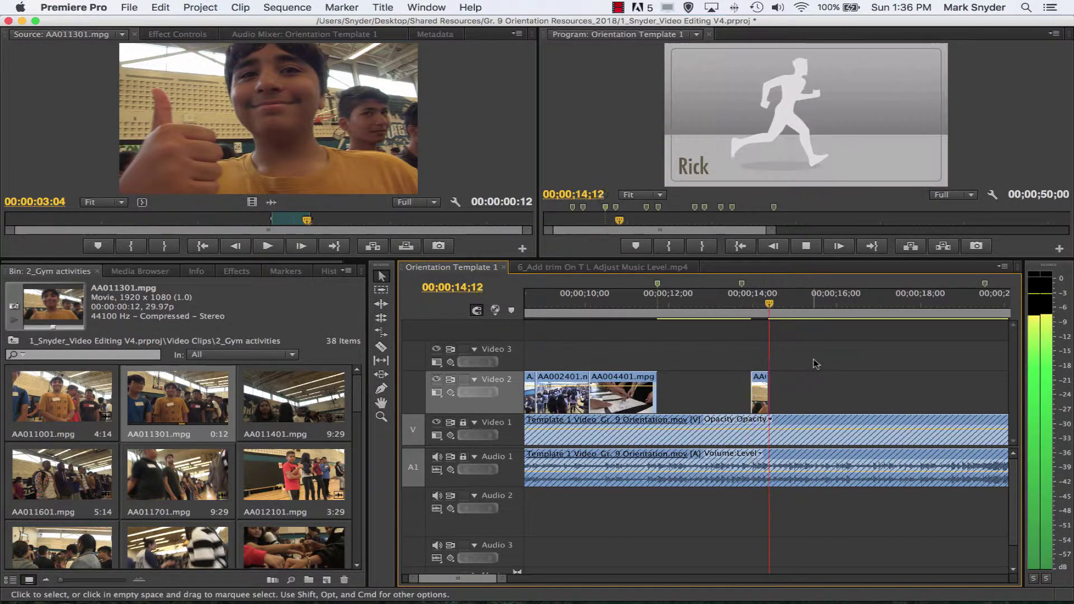
Step: Extend the start of AA011301 on Video 2 back to the marker, and play the sequence from 00;00;13;15 across the clip
left_click_drag(747, 386, 733, 393)
left_click_drag(755, 382, 762, 384)
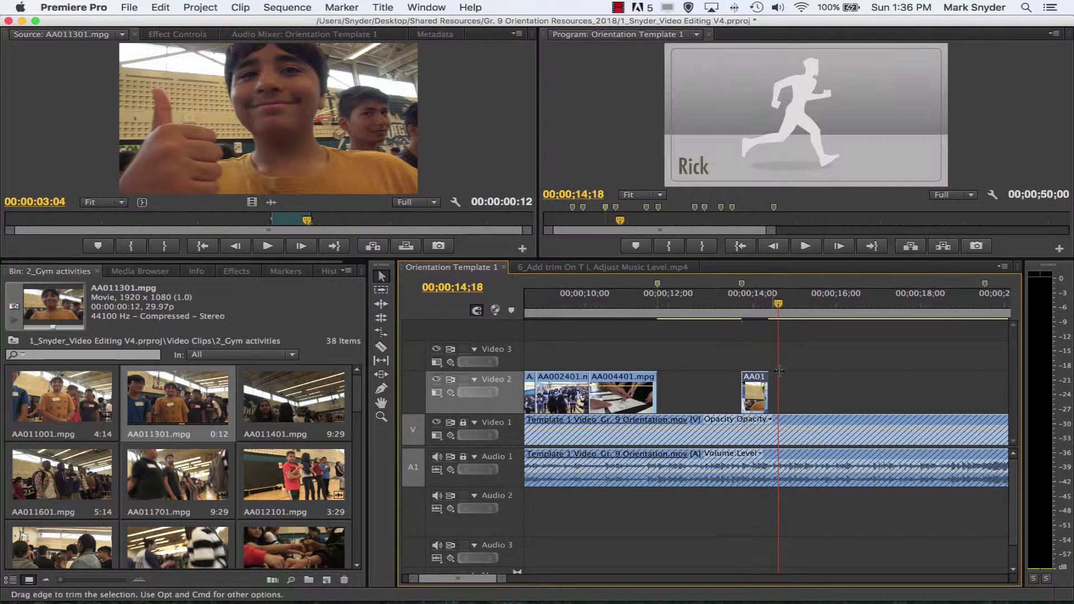
left_click_drag(777, 303, 735, 320)
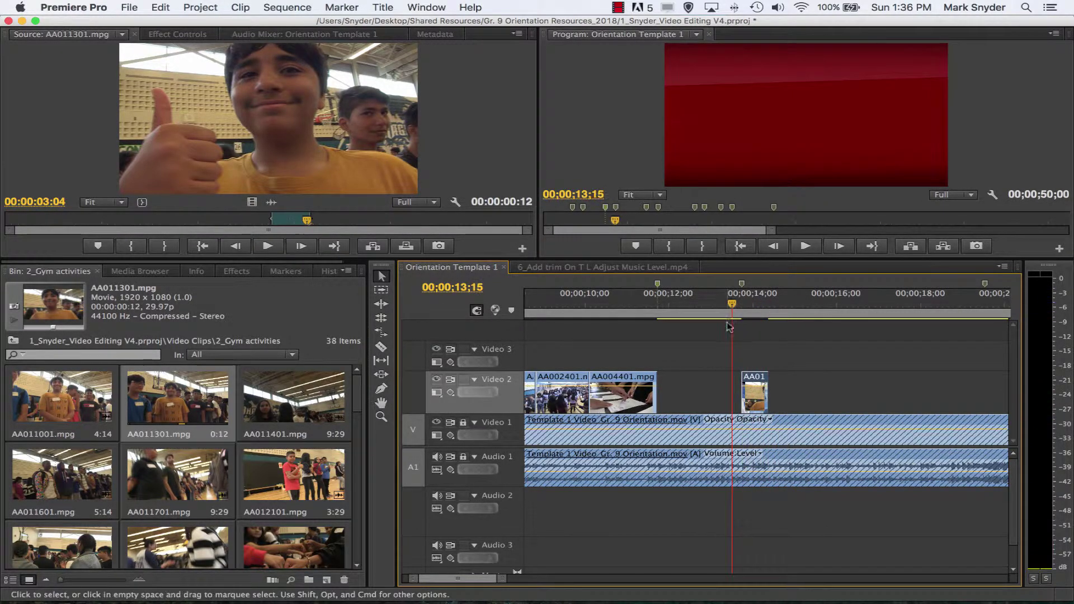
key("space")
key("space")
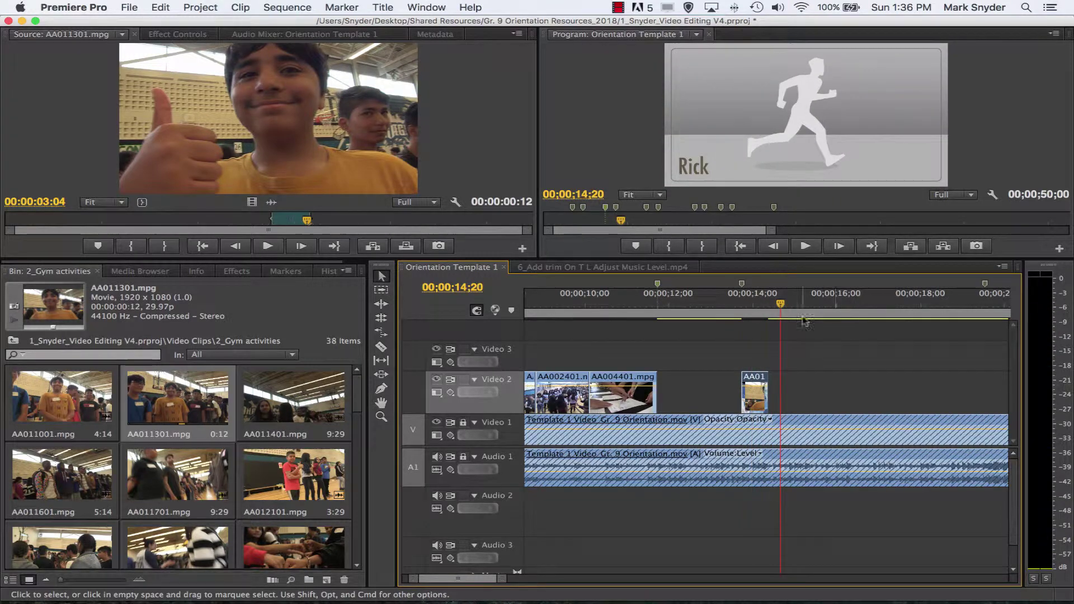
Step: Save the project, and play the sequence across AA011301 from 00;00;13;12
left_click_drag(786, 302, 721, 423)
key("super+s")
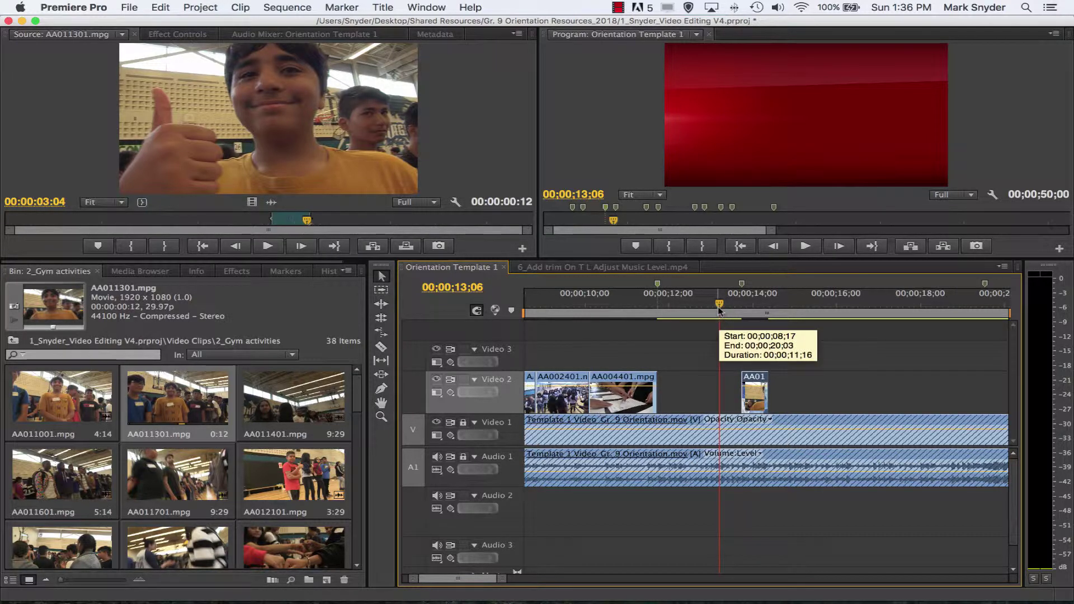
left_click(132, 7)
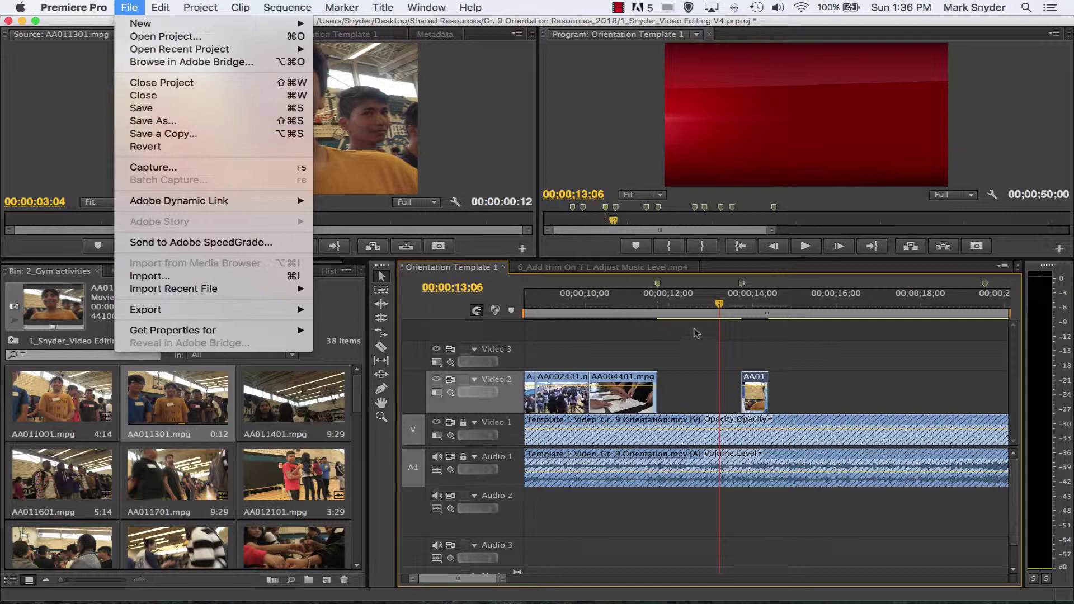
left_click(720, 308)
left_click(727, 304)
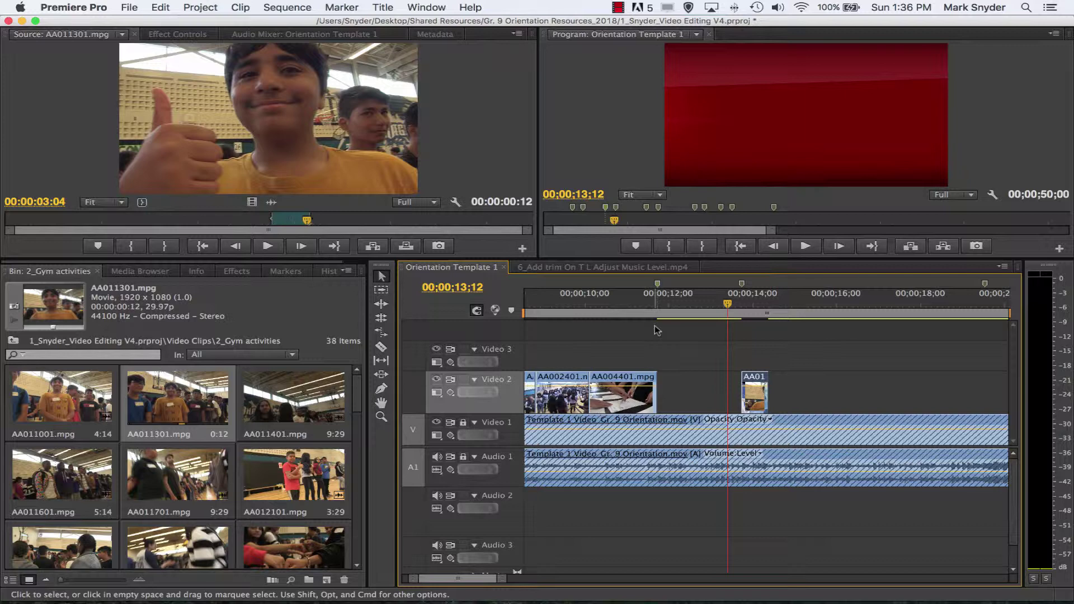
key("space")
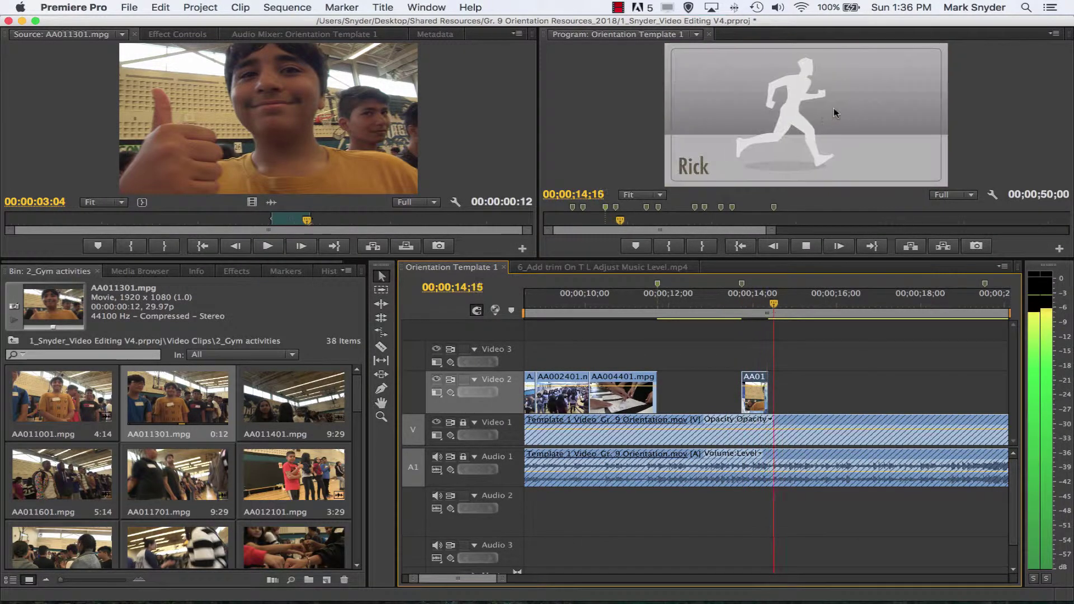
key("space")
Step: Extend the end of AA011301 on Video 2 to about 00;00;14;21, and play the sequence from 00;00;13;11
left_click_drag(767, 388, 784, 389)
left_click_drag(795, 304, 727, 332)
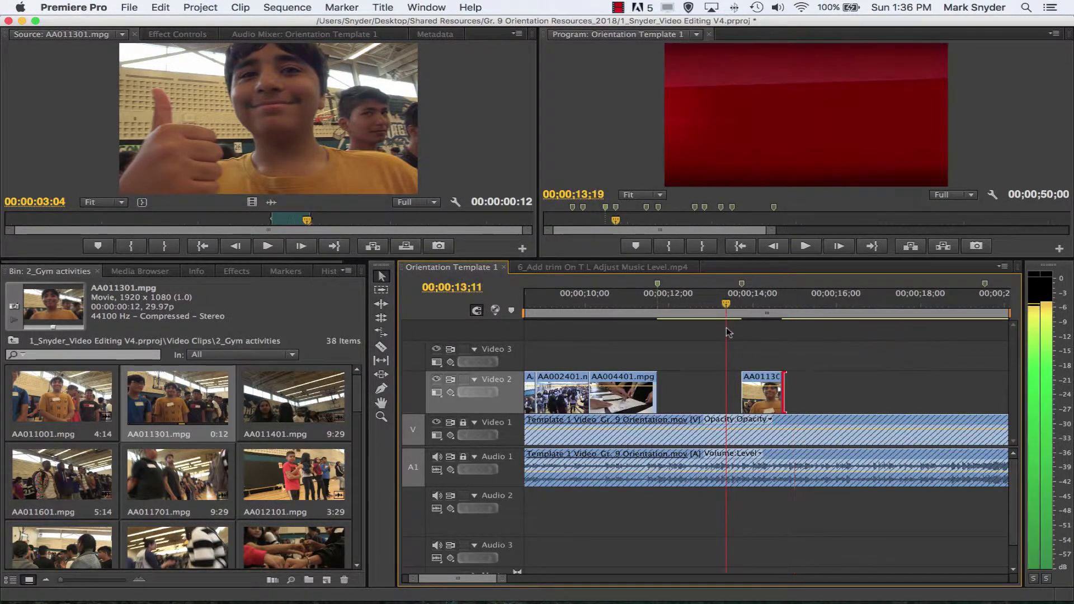
key("space")
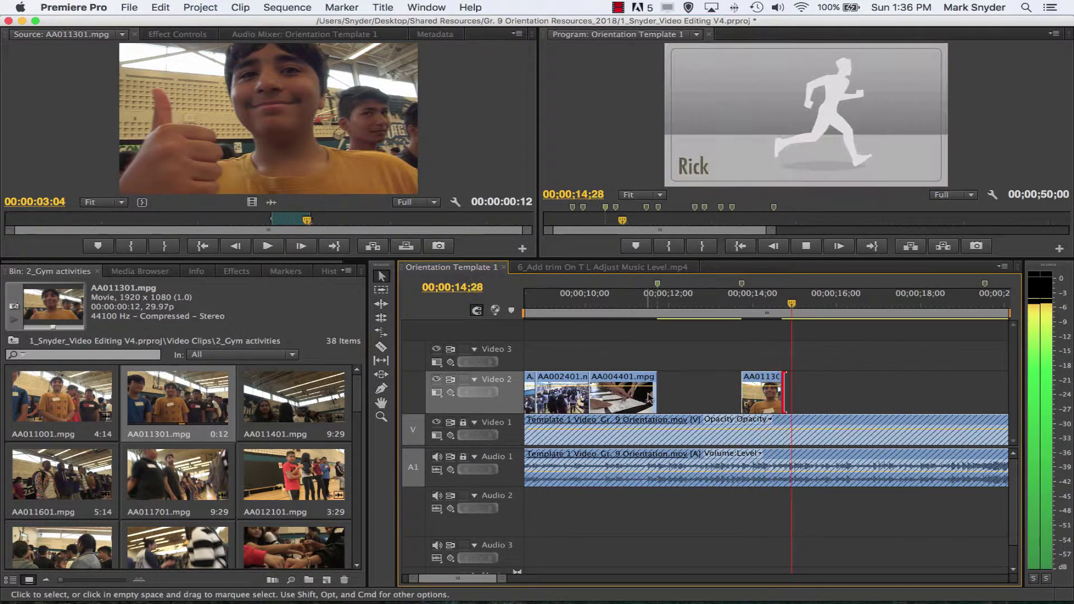
key("space")
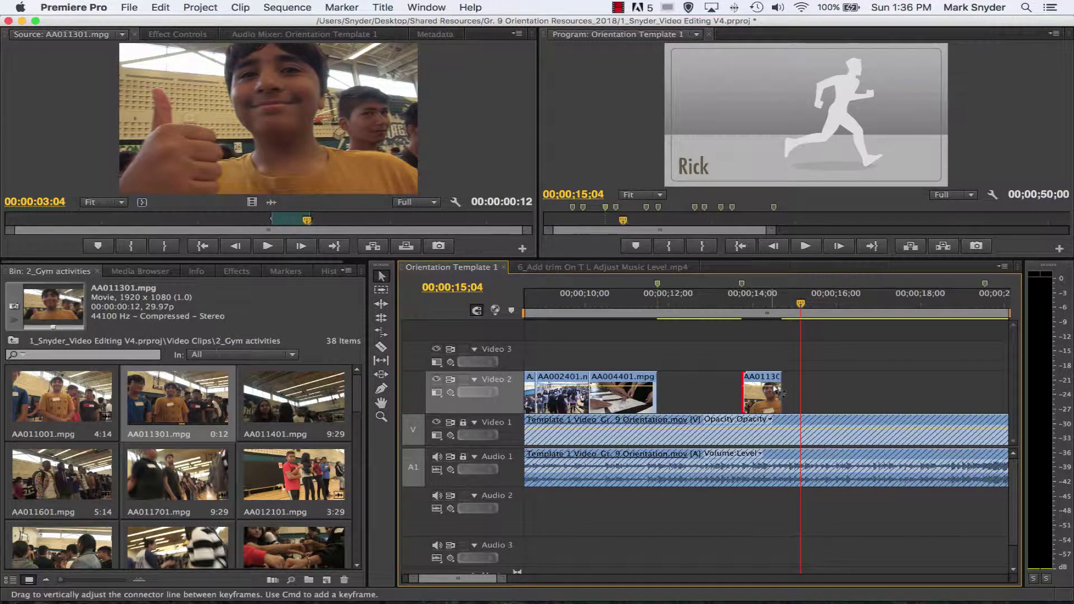
Step: Extend the end of AA011301 to about 00;00;14;25, and play the sequence from the clip's start at 00;00;13;23
left_click_drag(782, 393, 783, 393)
key("Up")
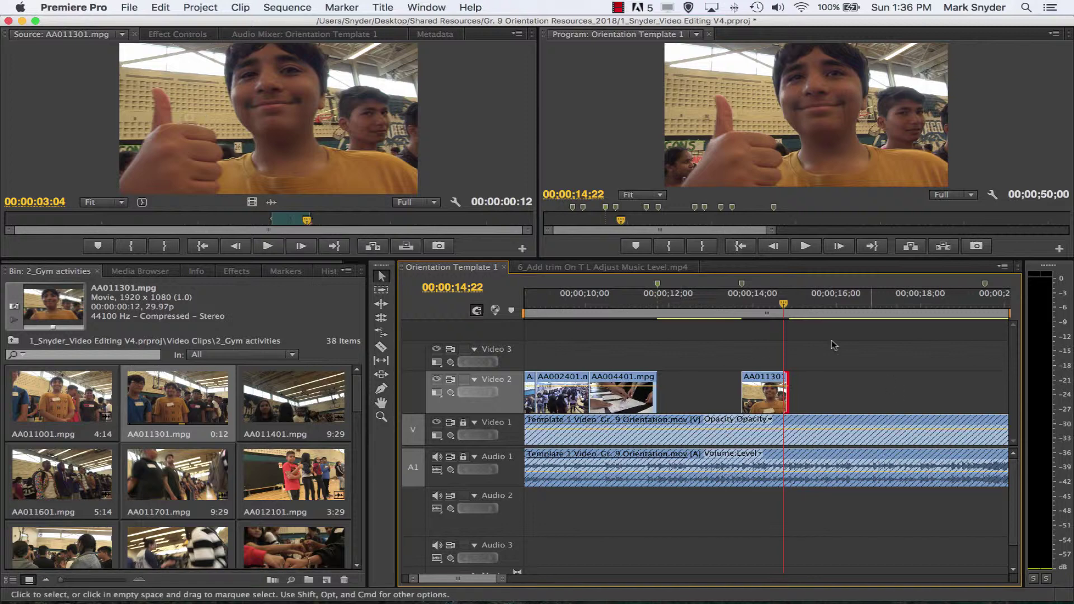
left_click_drag(787, 305, 746, 305)
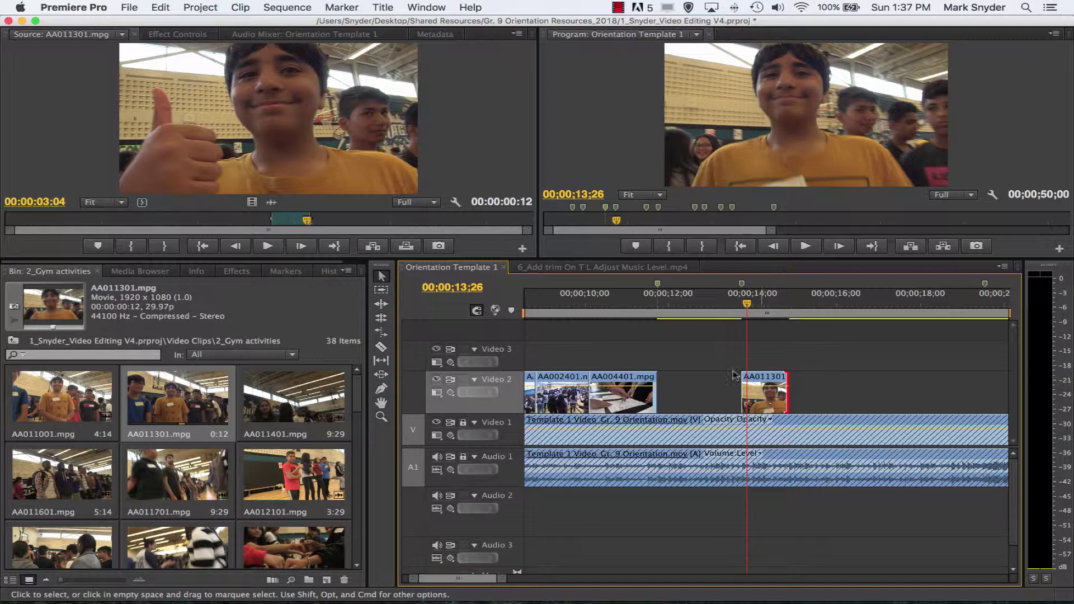
key("Left")
key("Left")
key("Left")
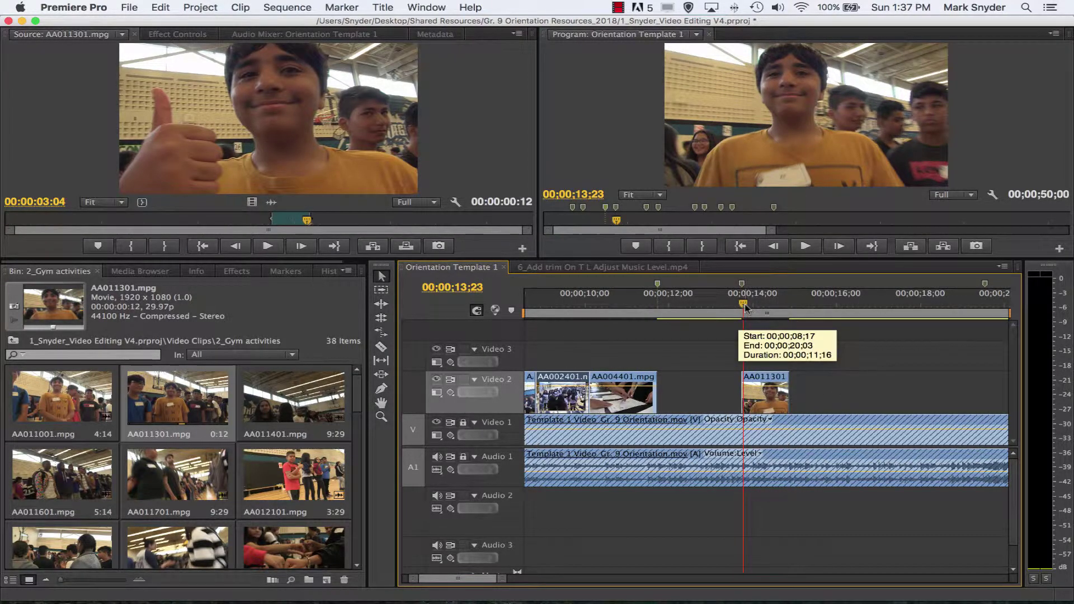
key("space")
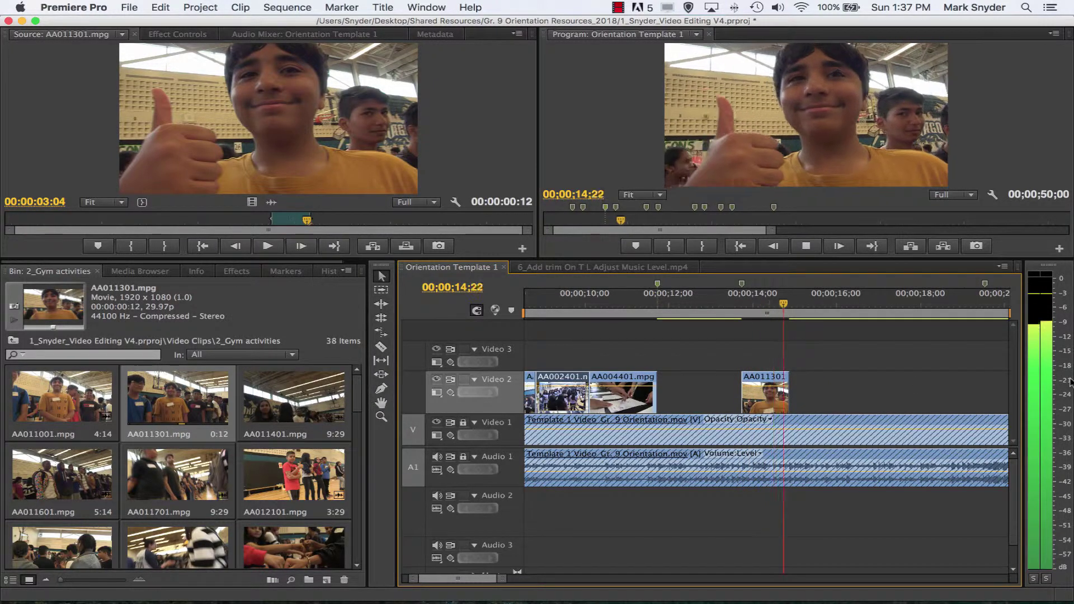
key("space")
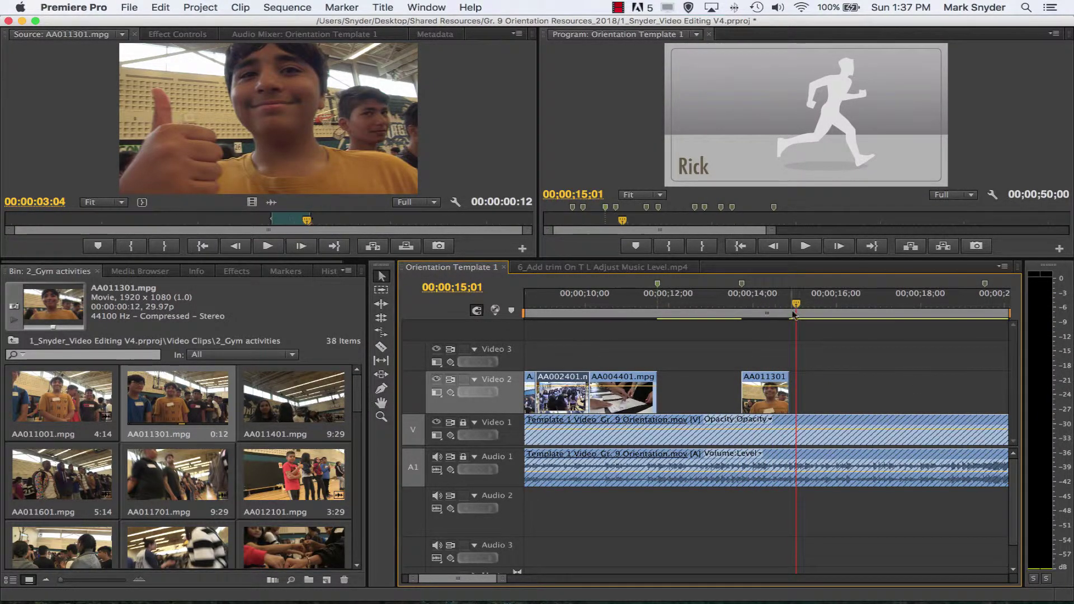
Step: Step the playhead frame by frame to 00;00;14;14, and trim the end of AA011301 on Video 2 to that frame
left_click_drag(795, 309, 782, 314)
key("space")
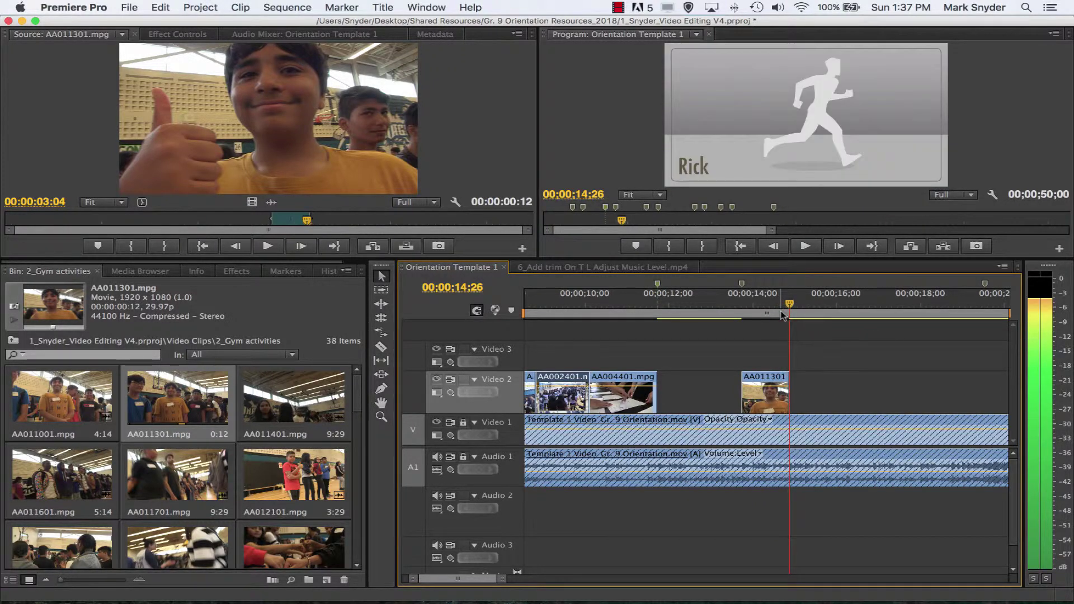
left_click(782, 314)
key("Left")
key("Left")
key("Left")
key("Left")
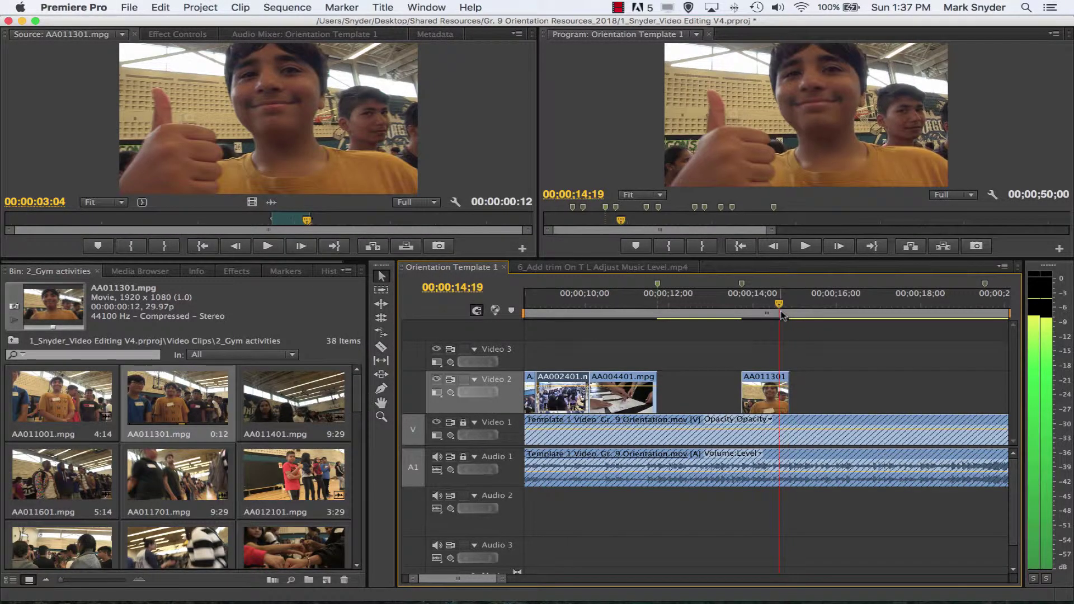
key("Right")
key("Right")
key("Right")
key("Right")
key("Right")
key("Right")
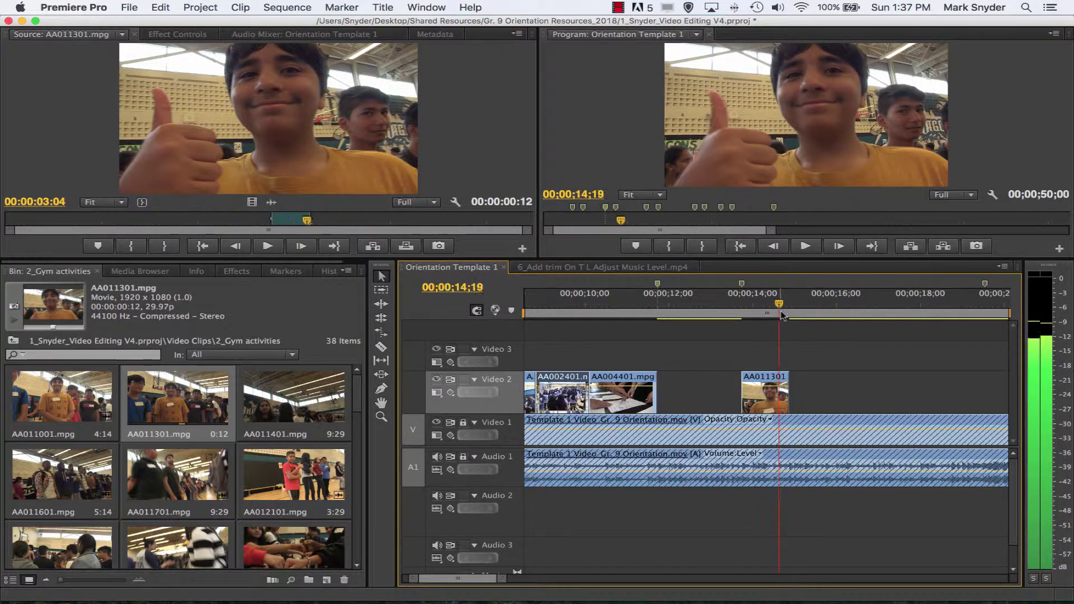
key("Left")
key("Left")
key("Left")
key("Left")
key("Left")
key("Left")
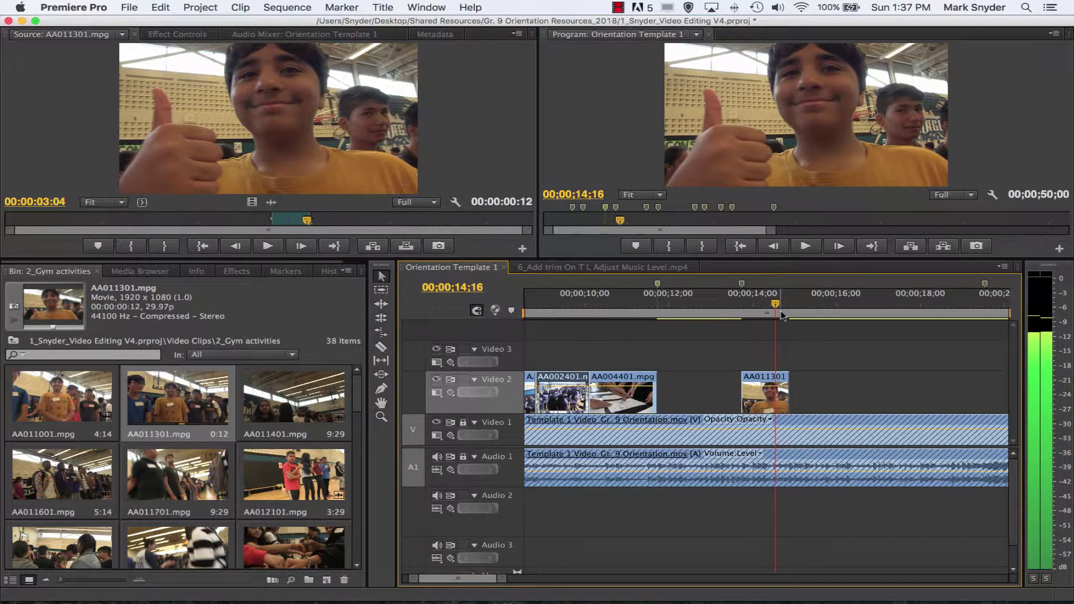
key("Left")
key("Left")
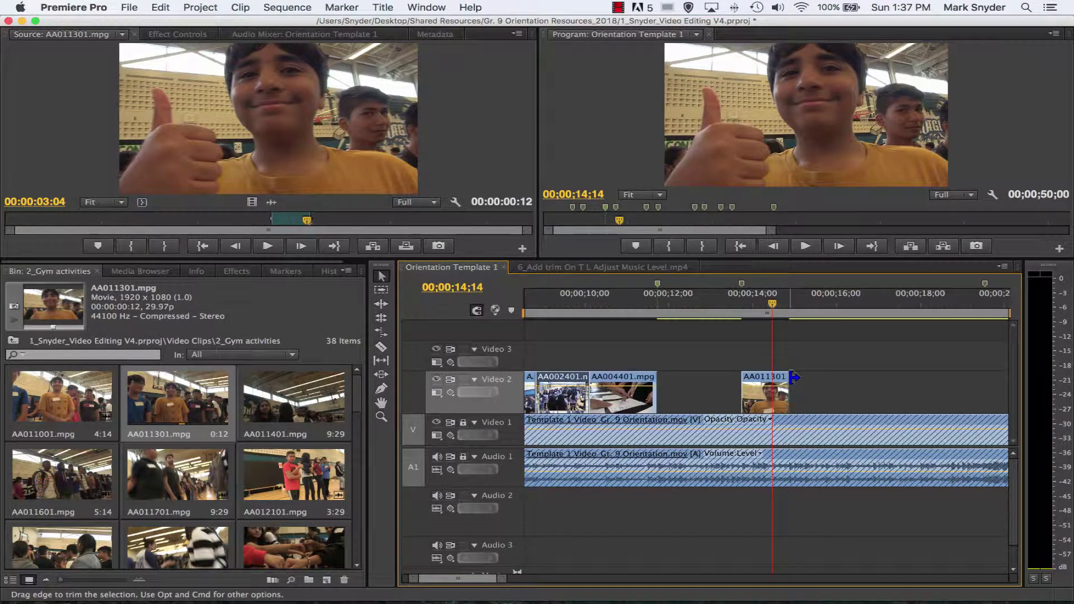
left_click_drag(794, 378, 774, 380)
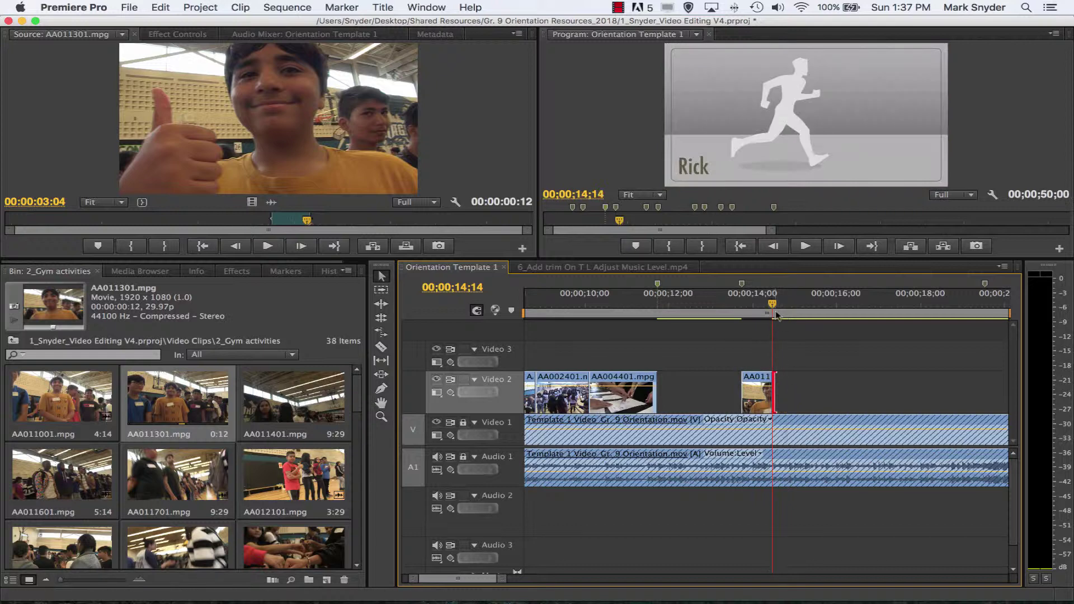
Step: Play the sequence from 00;00;13;12 to 00;00;19;07 and watch the audio meters, pausing once just after AA011301
left_click(727, 304)
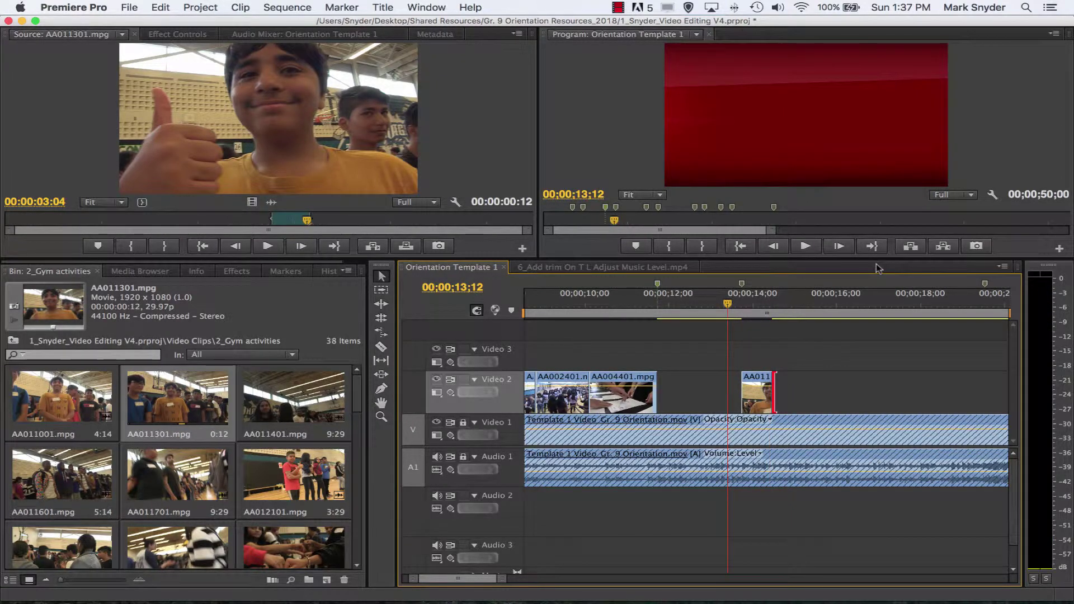
key("space")
key("space")
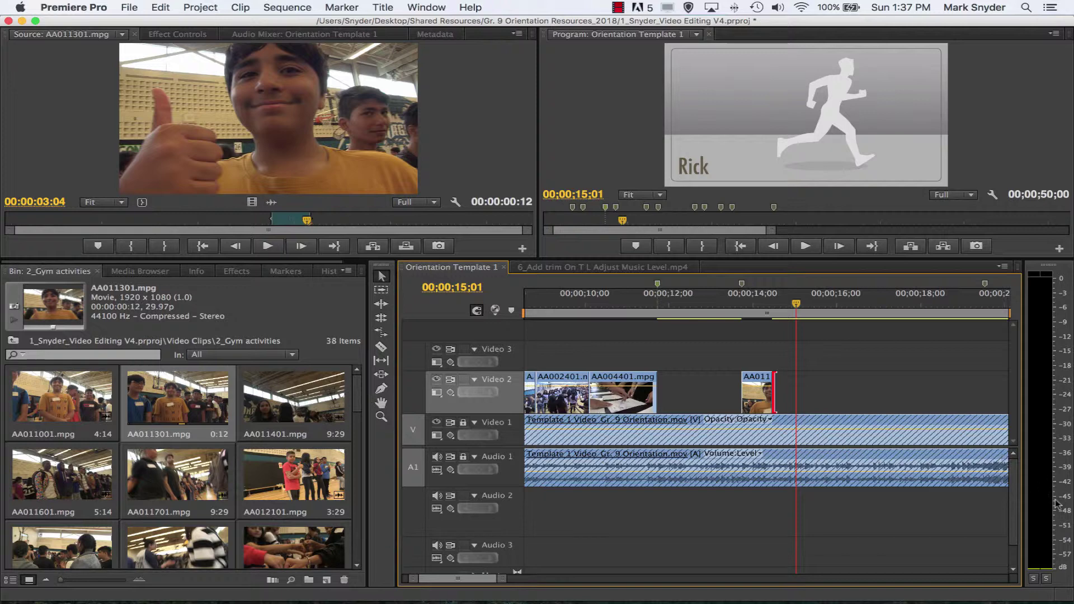
key("space")
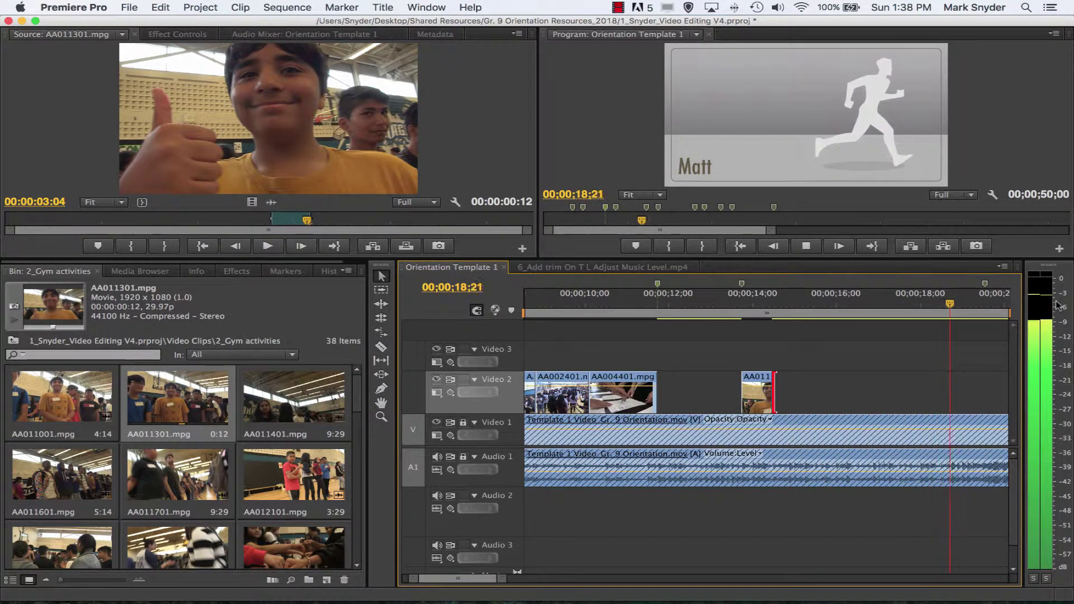
key("space")
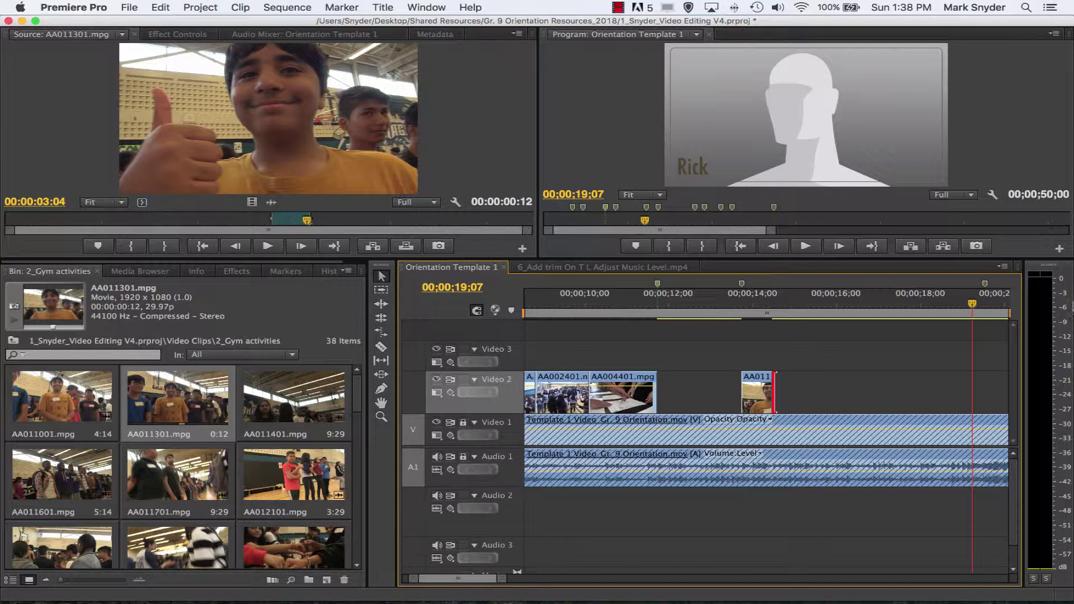
Step: Change the audio meter range to 48 dB, try the 24 dB range, and set it back to 48 dB
right_click(1056, 326)
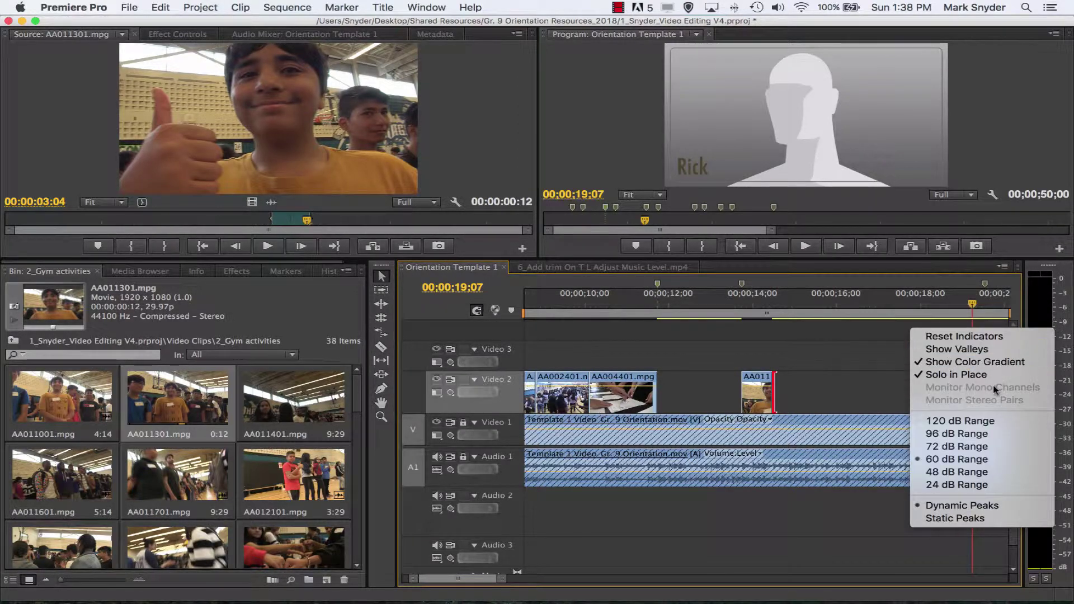
left_click(955, 475)
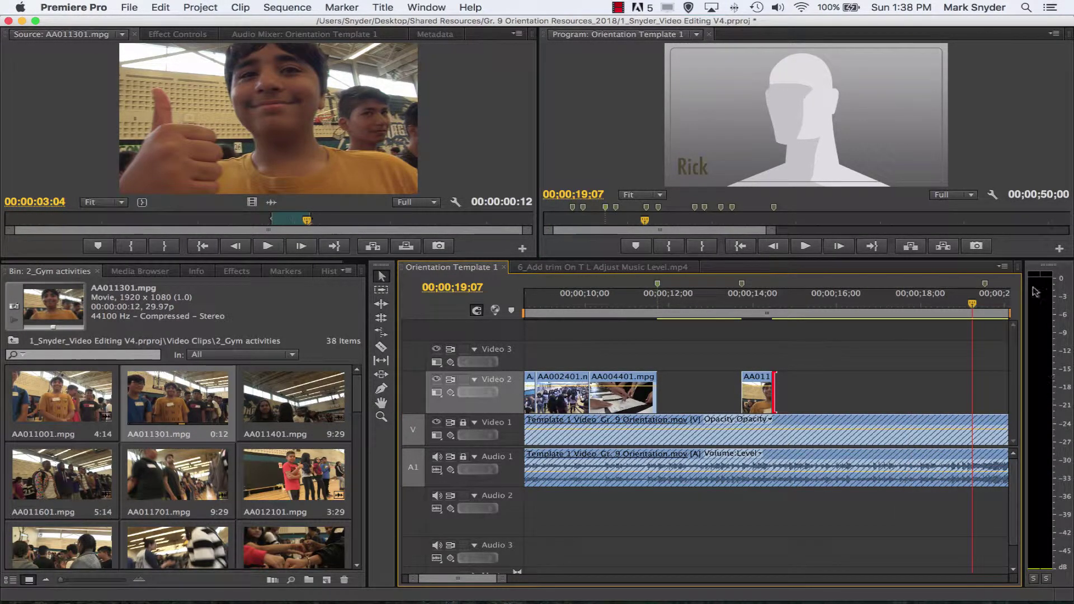
right_click(1055, 357)
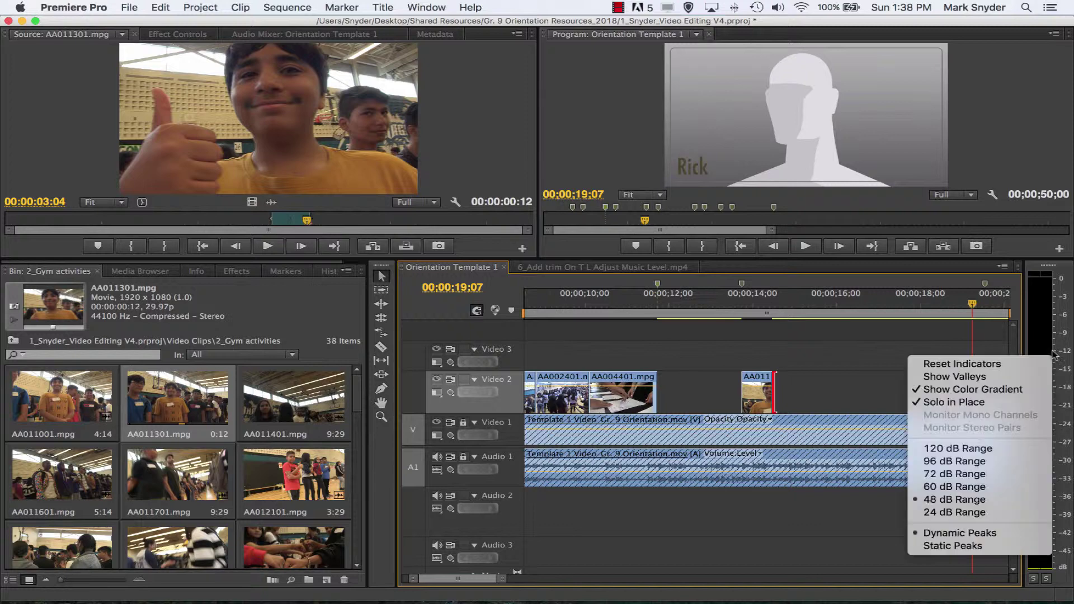
left_click(961, 513)
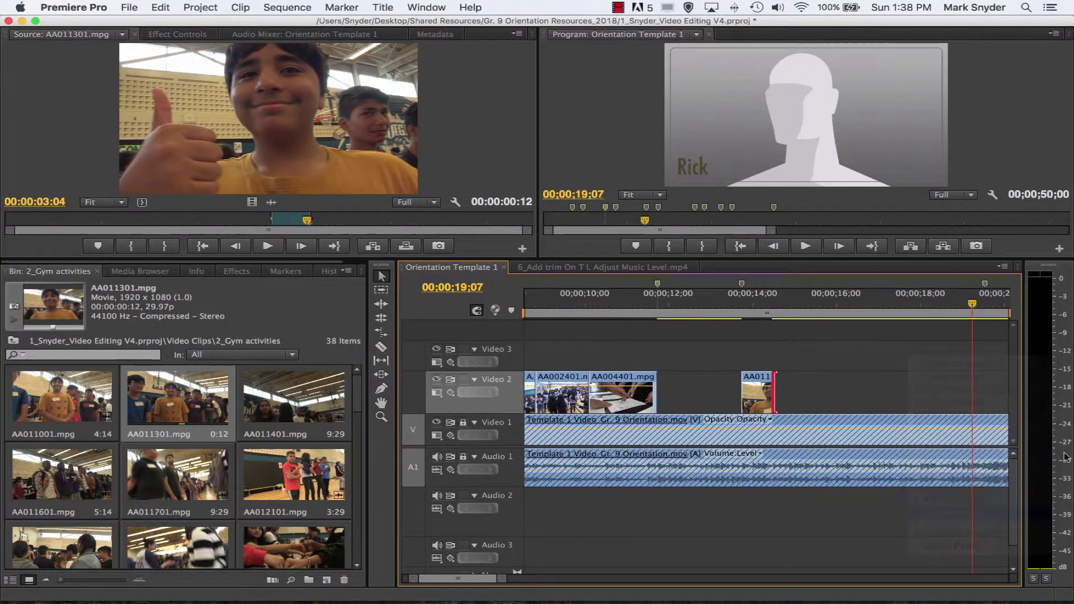
right_click(1058, 369)
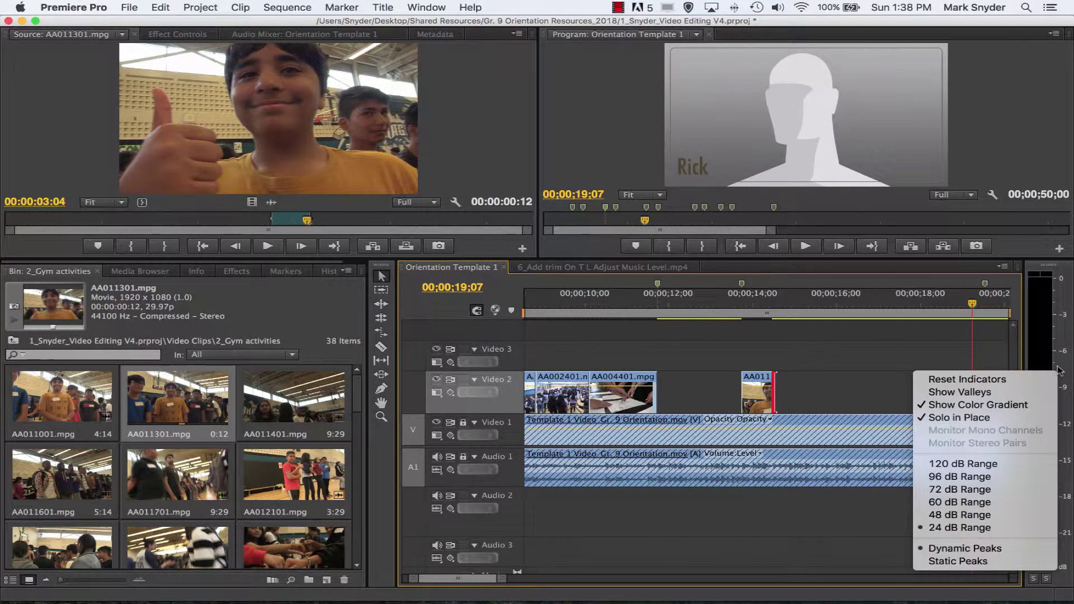
left_click(990, 516)
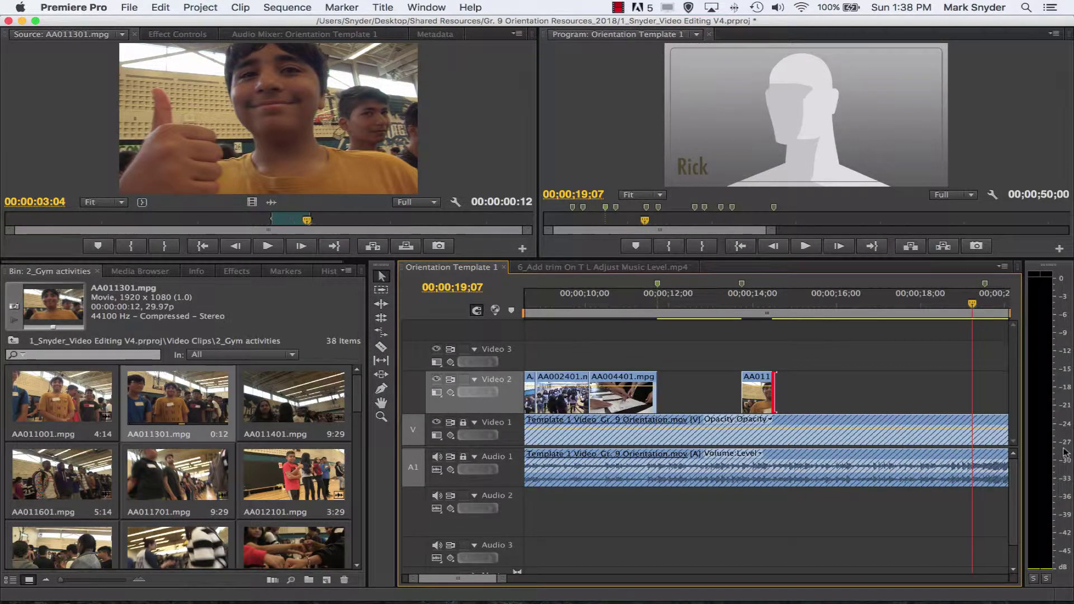
right_click(1068, 417)
left_click(821, 383)
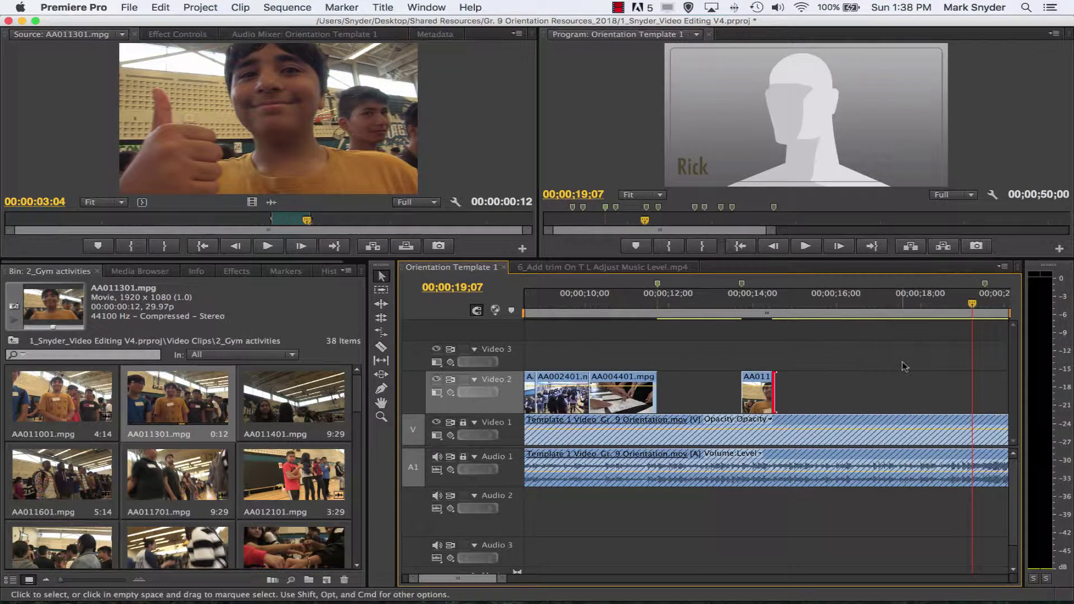
Step: Move the playhead back to 00;00;17;21, unlock Audio 1, and raise the template clip's audio gain by 15 dB
left_click_drag(972, 304, 908, 304)
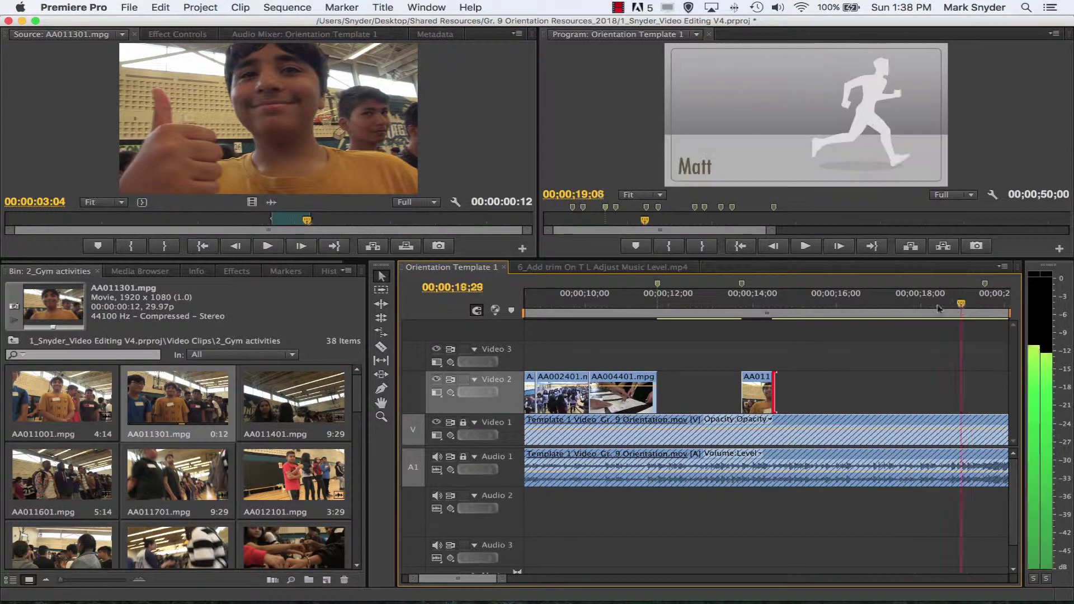
left_click(463, 458)
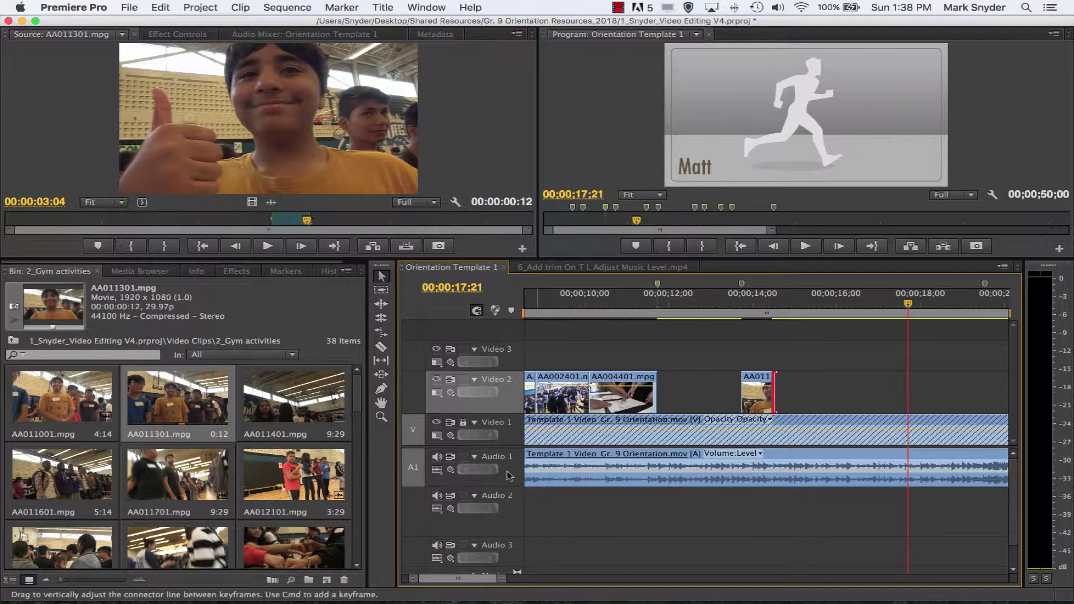
right_click(676, 466)
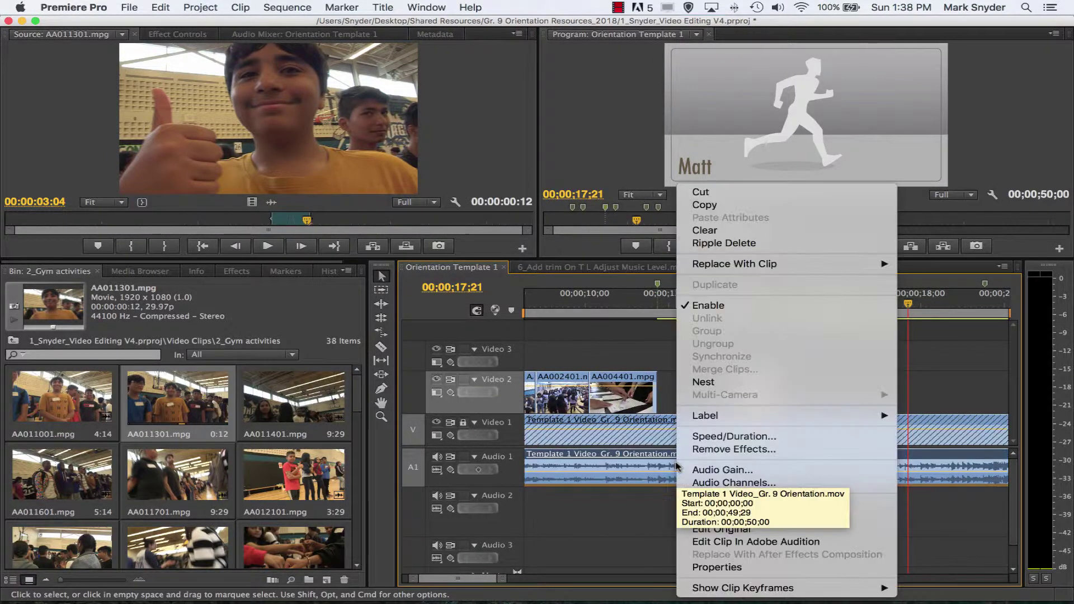
left_click(748, 476)
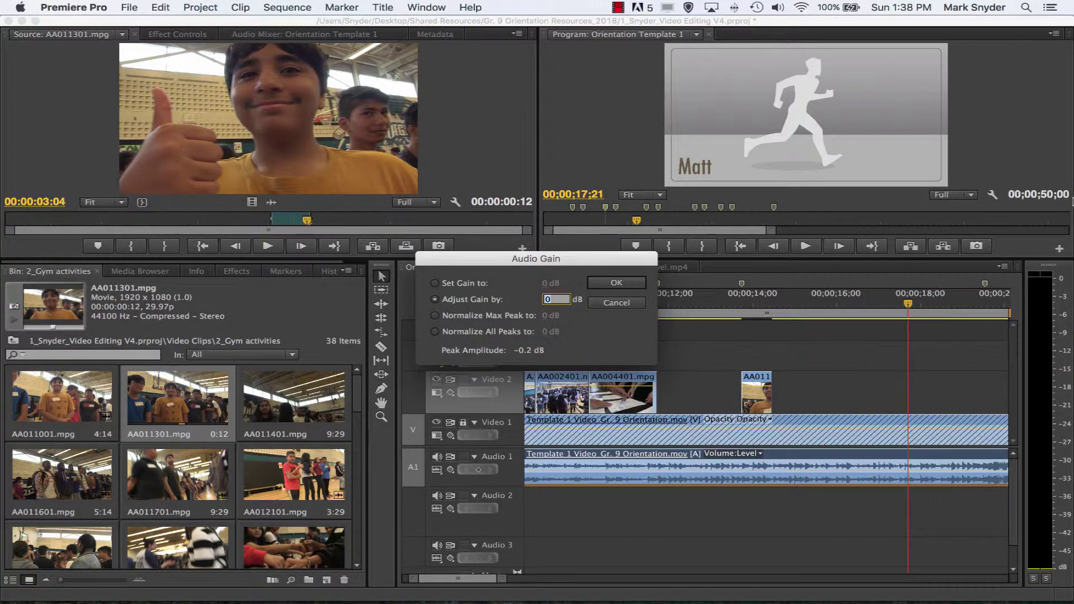
type("15")
left_click(599, 282)
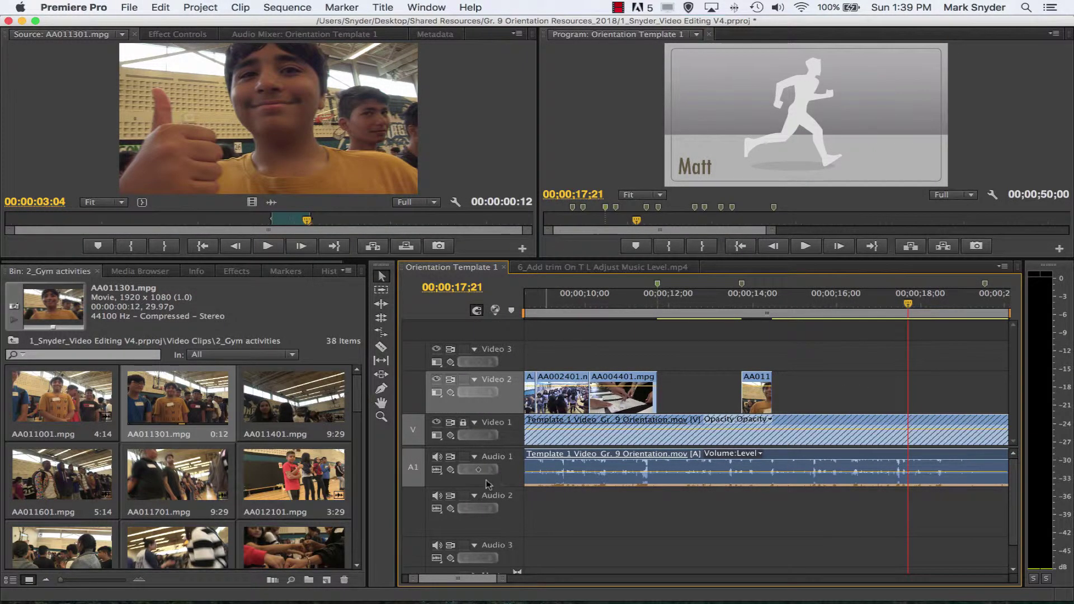
Step: Make the Audio 1 track taller, and play the sequence from 00;00;17;21 to 00;00;20;09 while watching the audio meters
left_click_drag(505, 537, 496, 522)
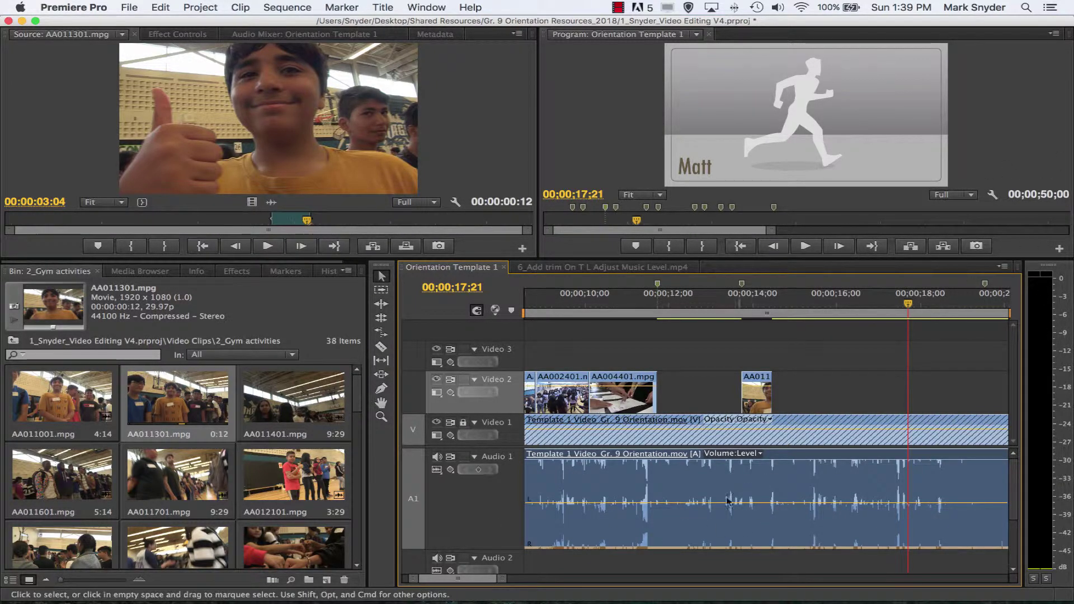
key("space")
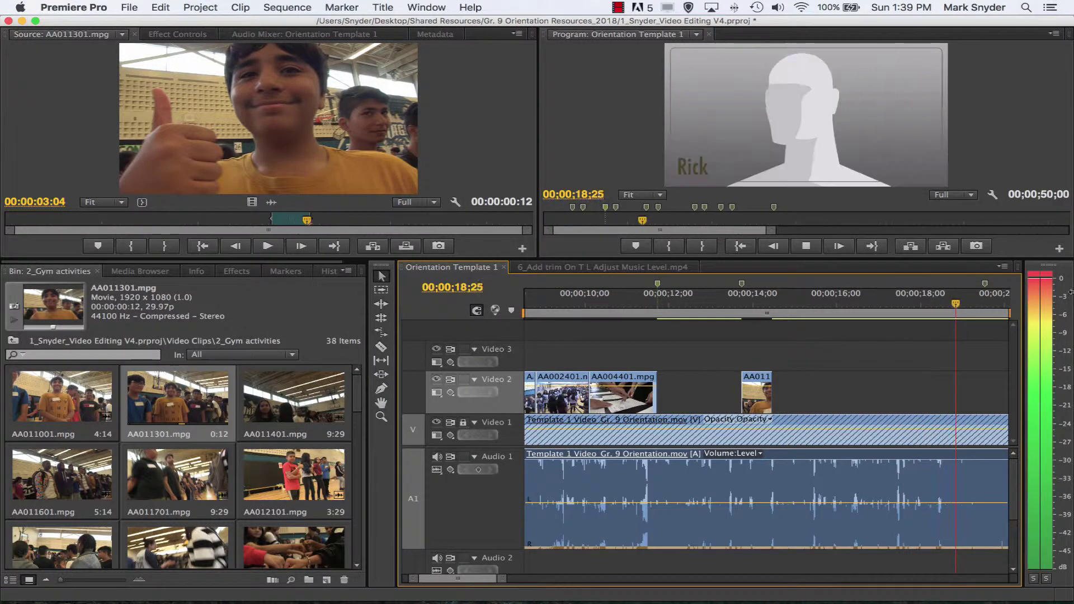
key("space")
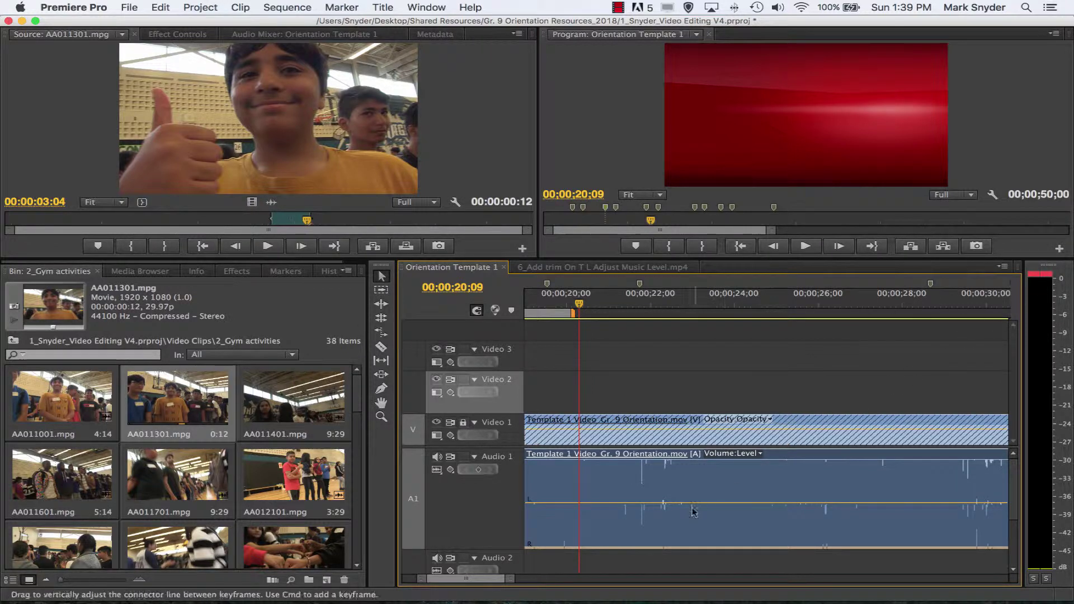
Step: Adjust the template clip's audio gain by -20 dB, and check the meters by playing from 00;00;20;09 to 00;00;23;09
right_click(708, 493)
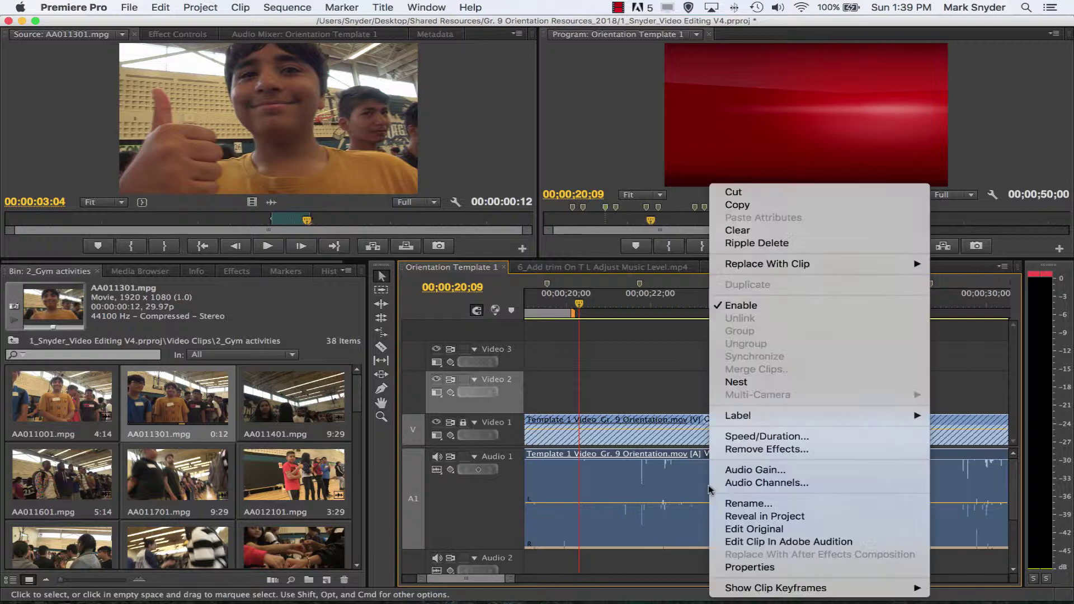
left_click(751, 469)
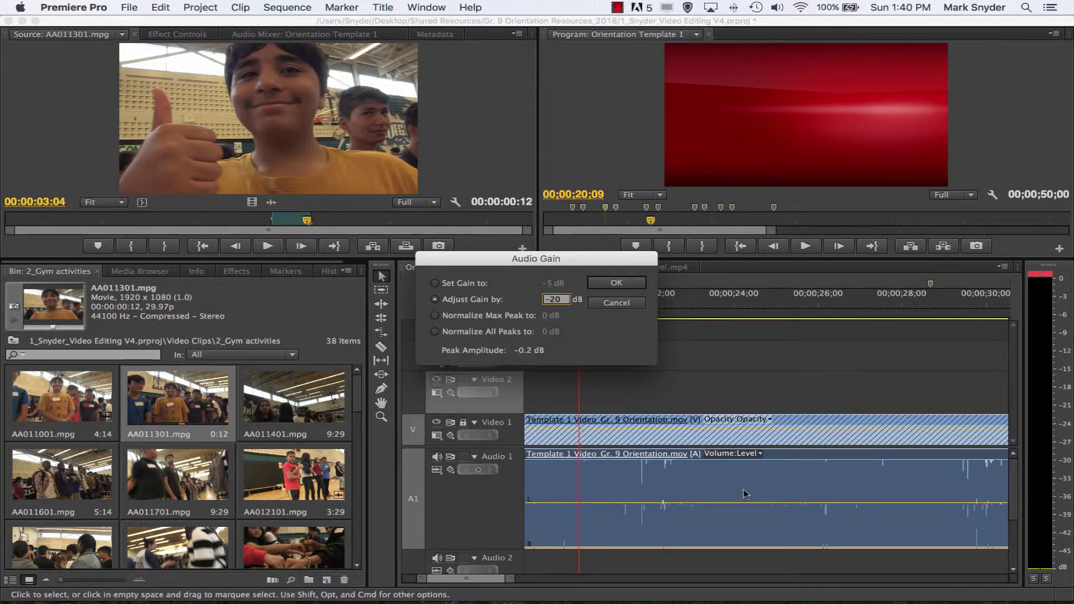
left_click(615, 284)
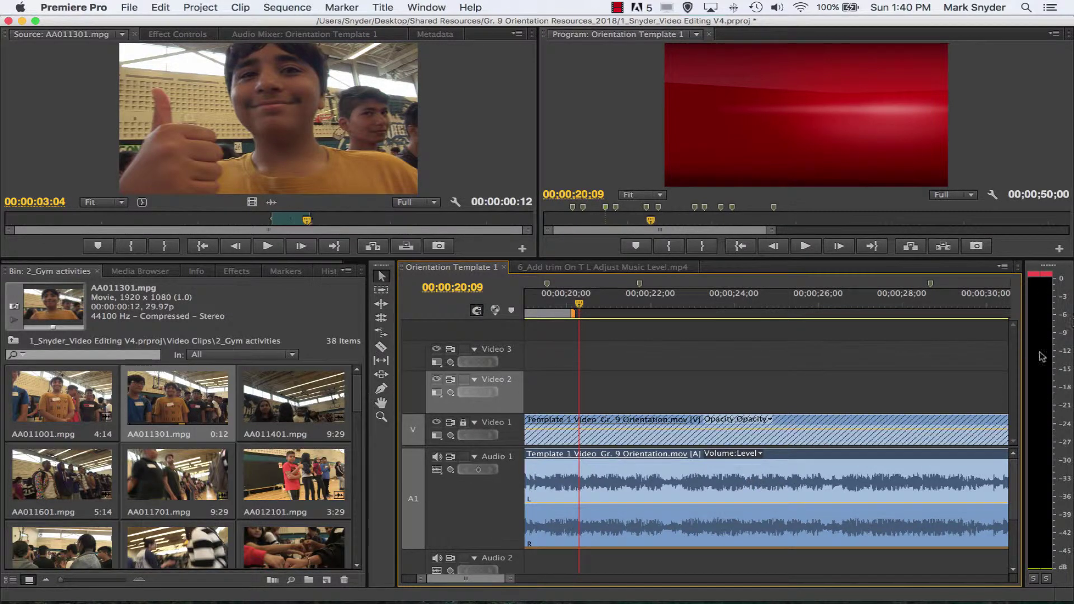
key("space")
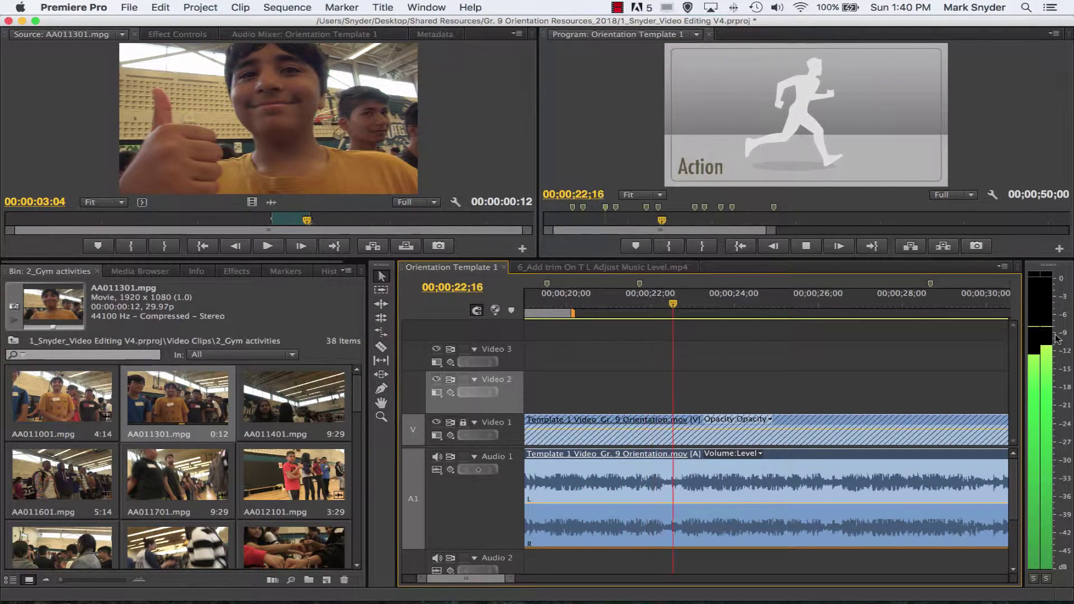
key("space")
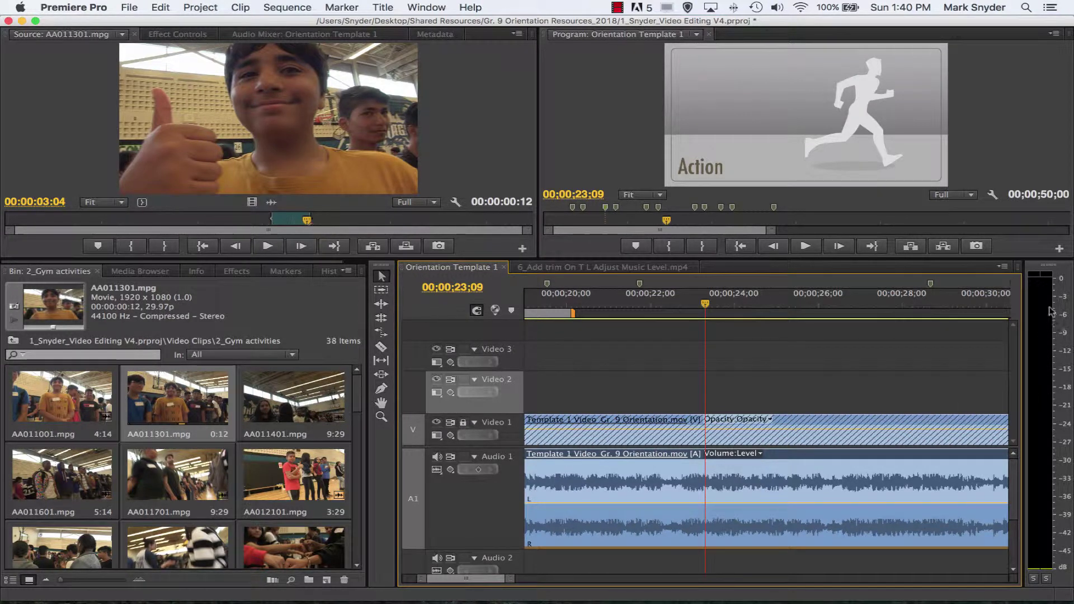
Step: Adjust the audio gain of the template clip on Audio 1 by 4 dB
right_click(737, 481)
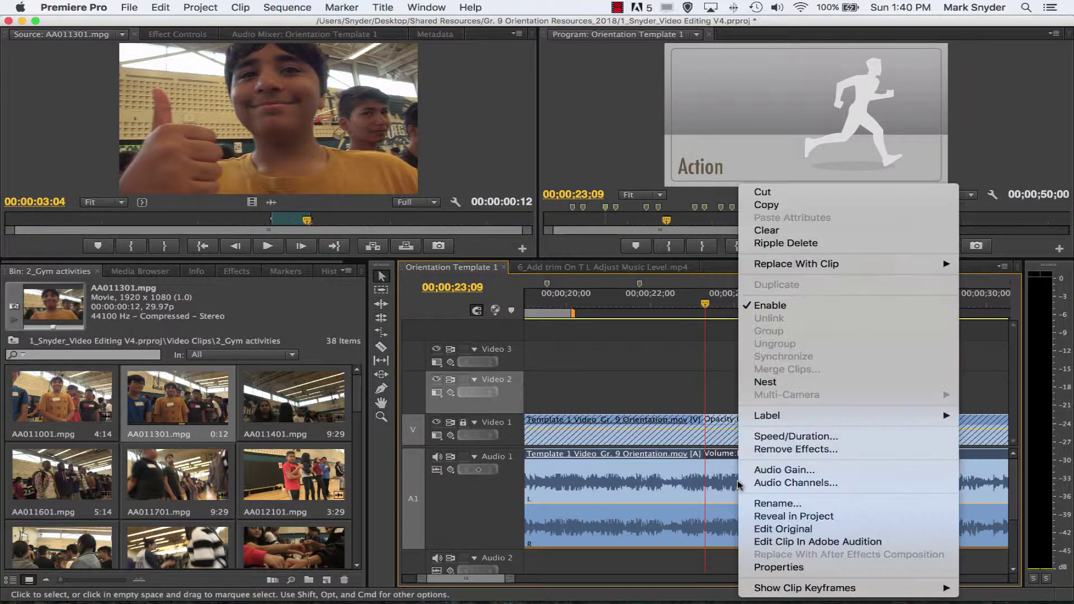
left_click(814, 469)
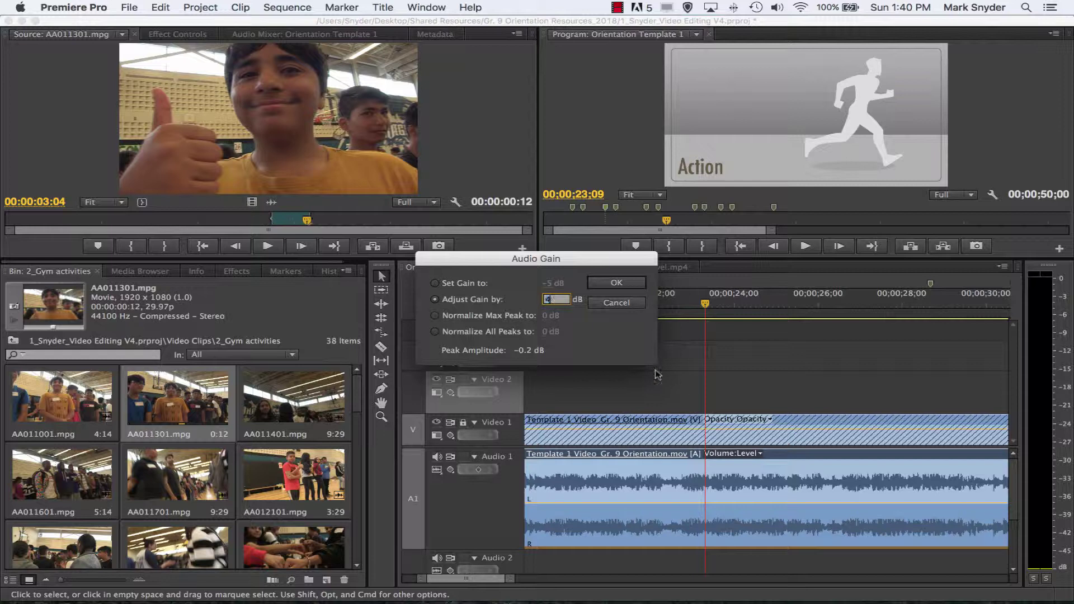
type("4")
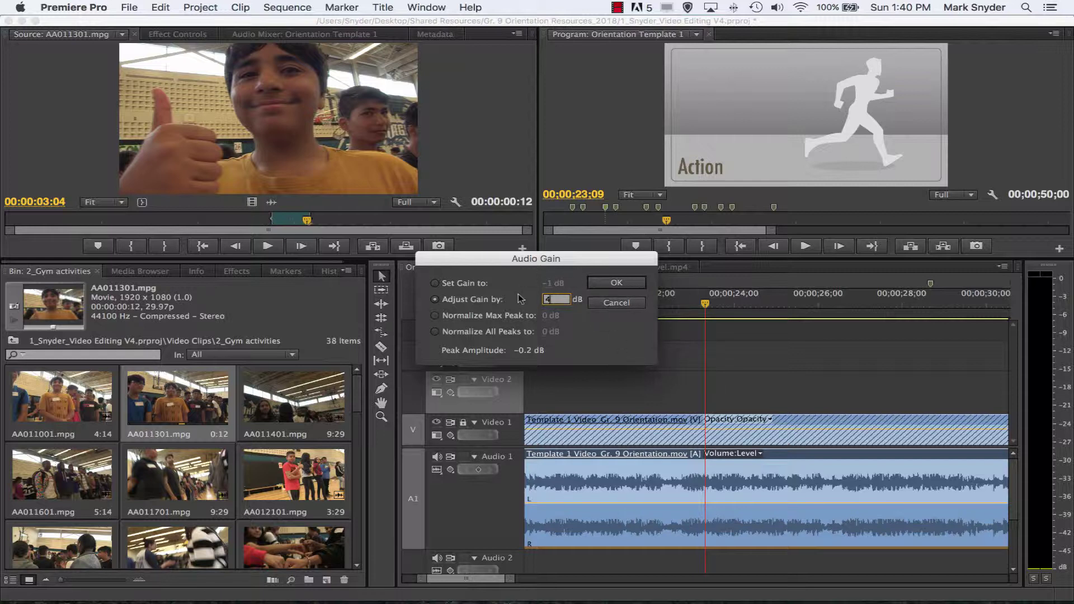
left_click(616, 282)
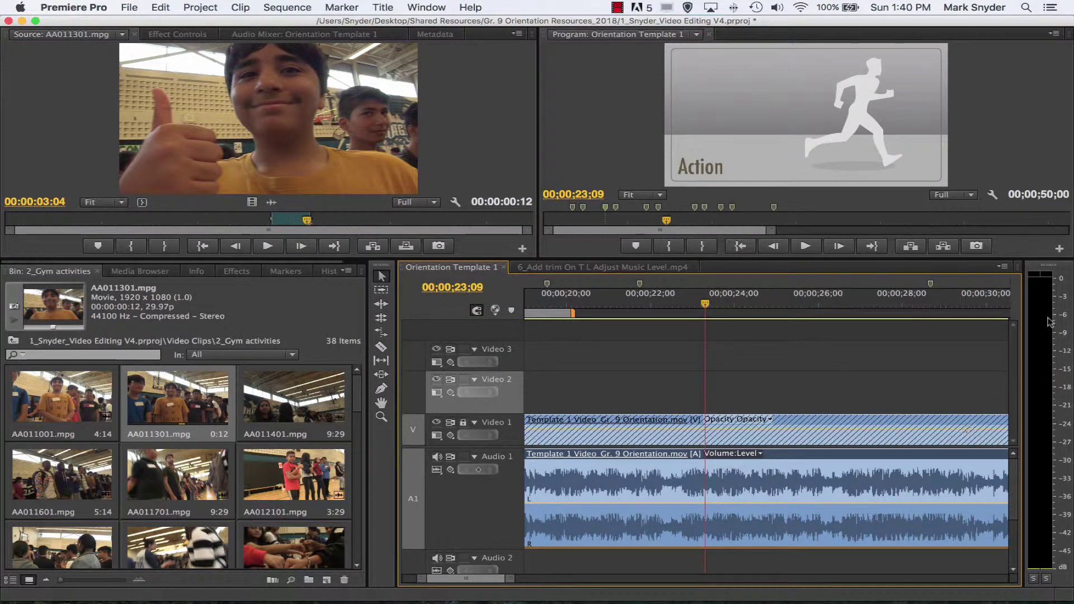
Step: Play the sequence from 00;00;23;09 to 00;00;31;29 while watching the audio meters, and lock the Audio 1 track
key("space")
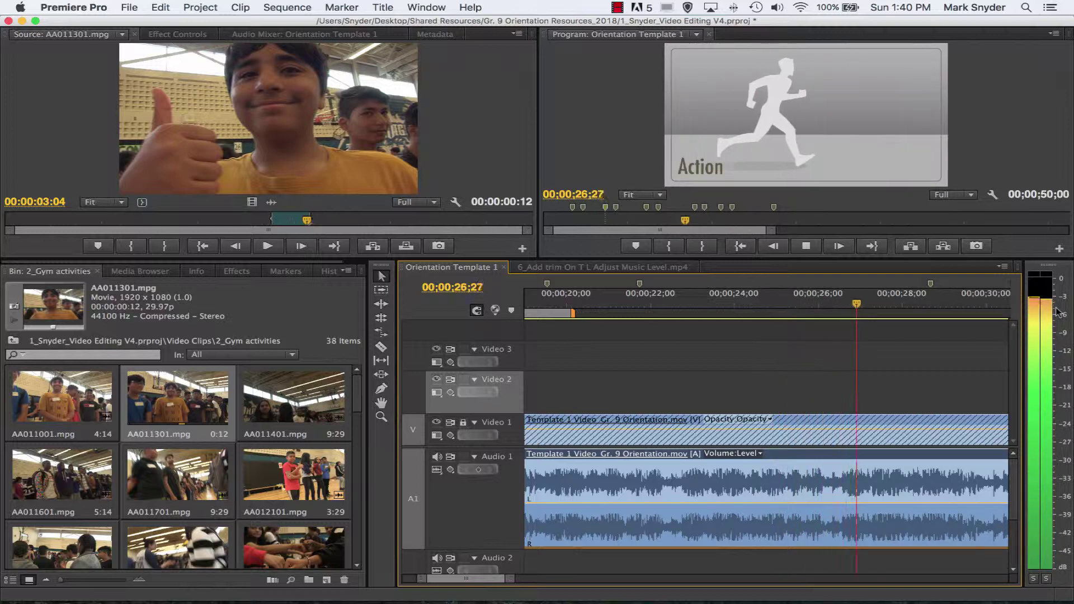
key("space")
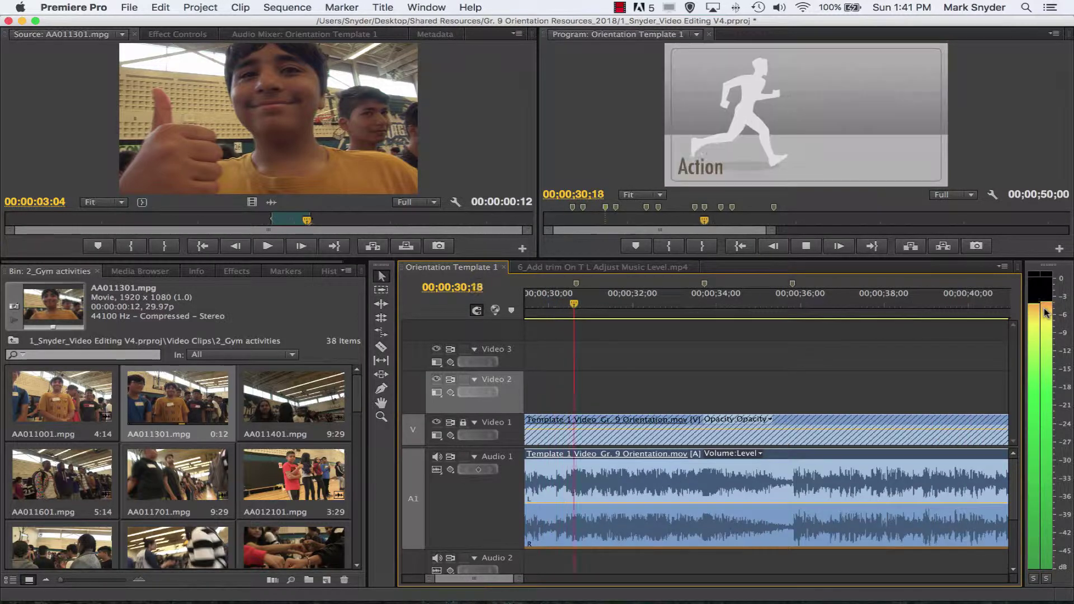
key("space")
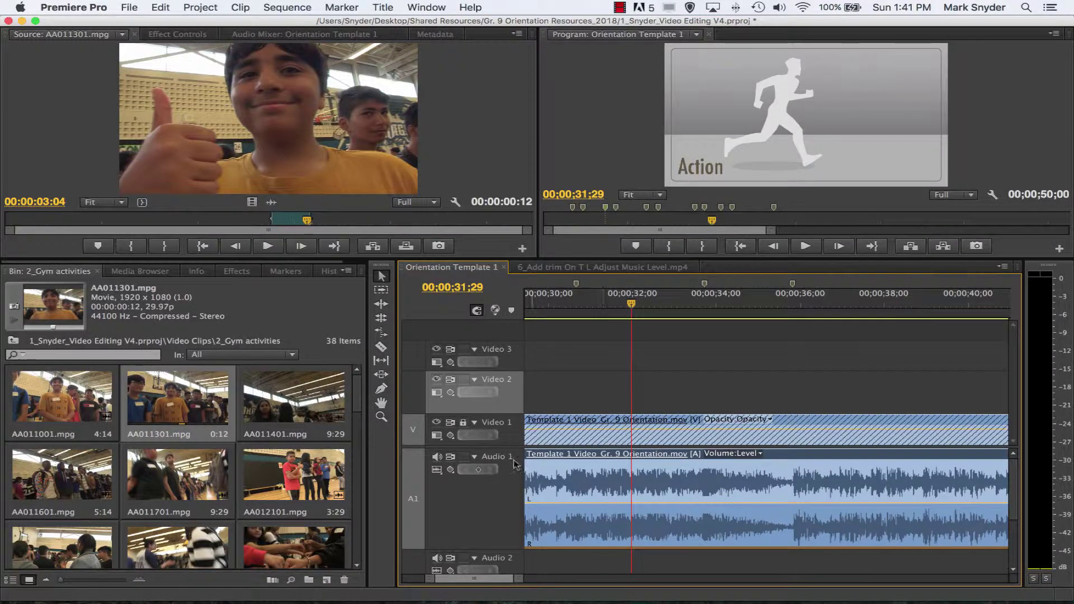
left_click(463, 456)
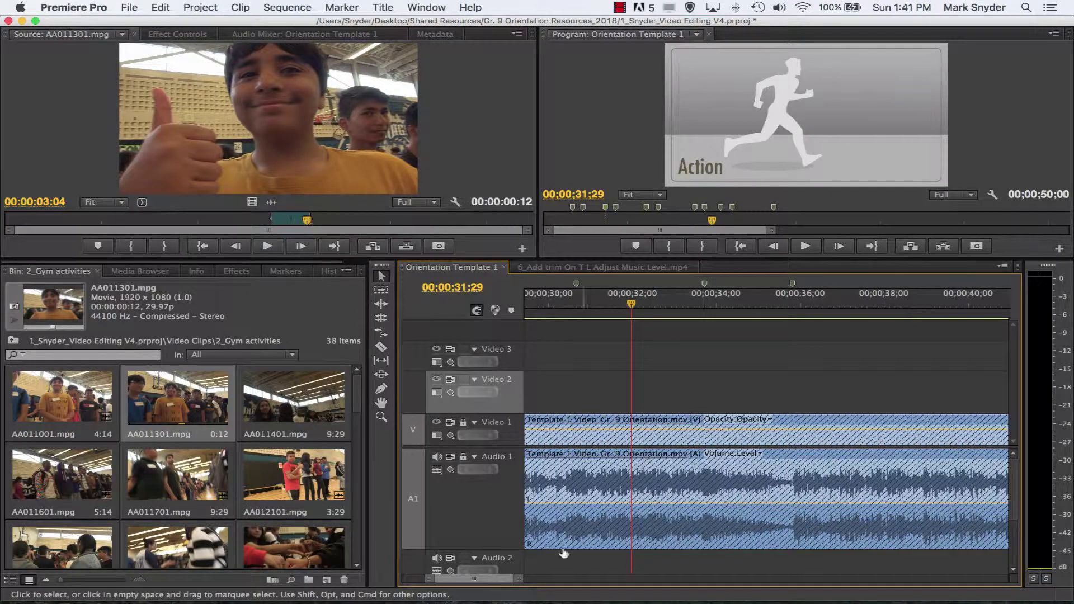
Step: Unlock Audio 1 and review the template clip's audio gain settings at the sequence's start without changing them
left_click_drag(472, 579, 436, 582)
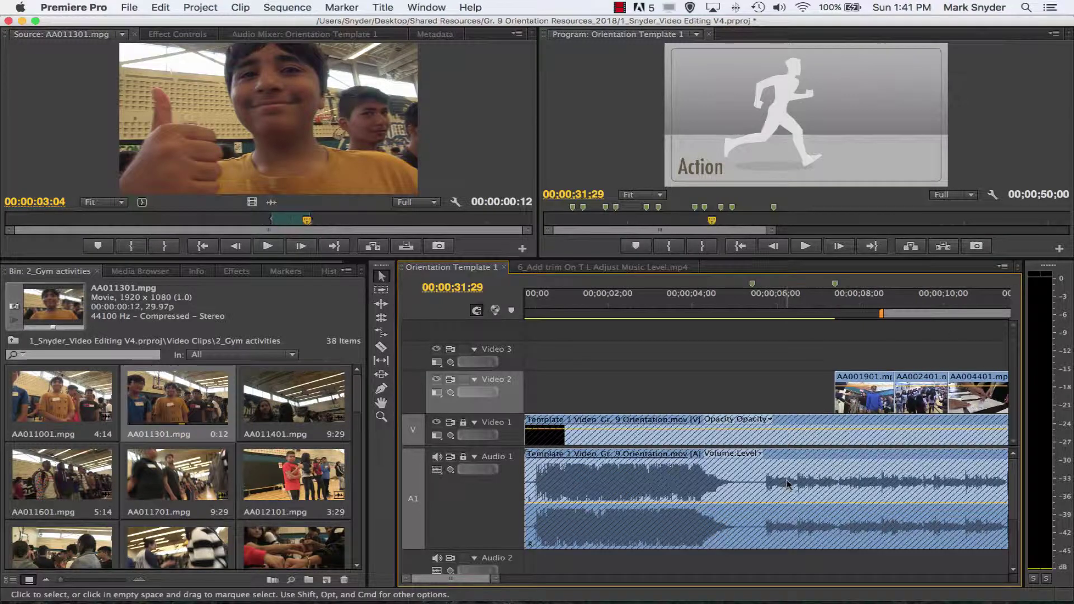
left_click(462, 457)
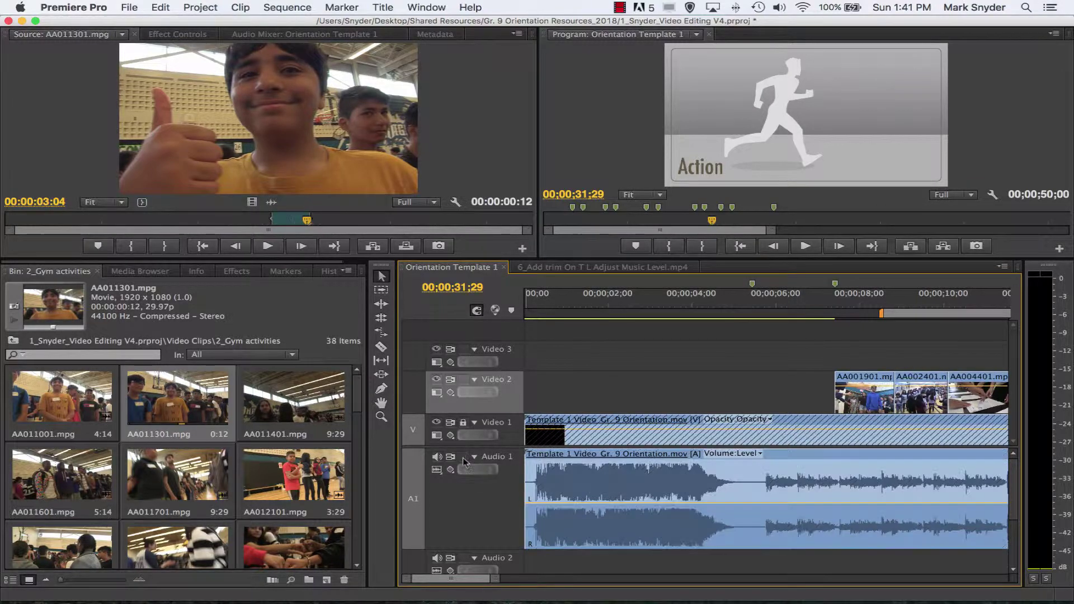
right_click(729, 467)
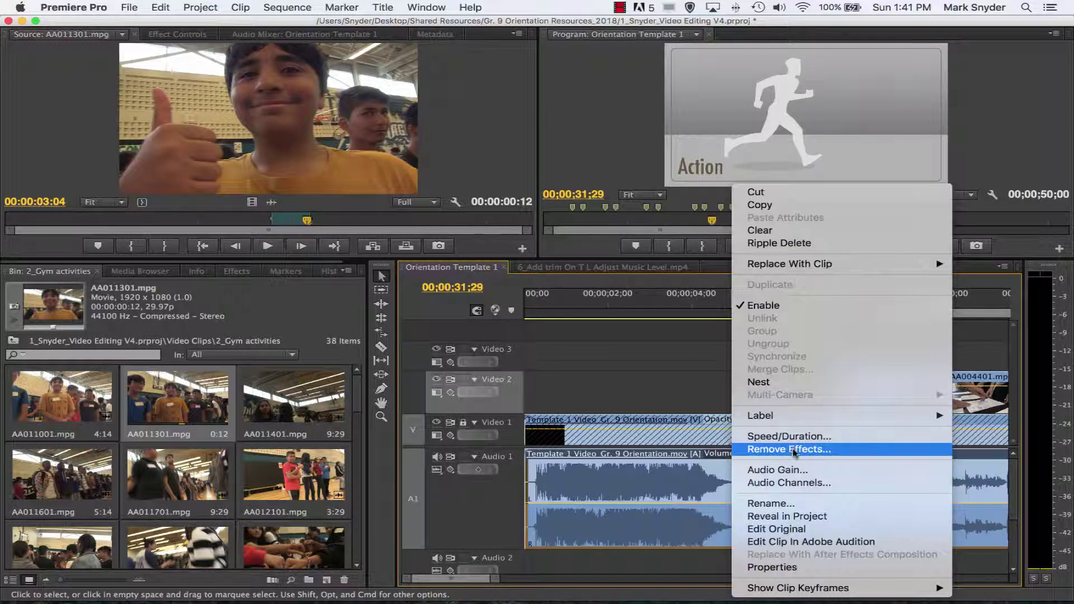
left_click(778, 474)
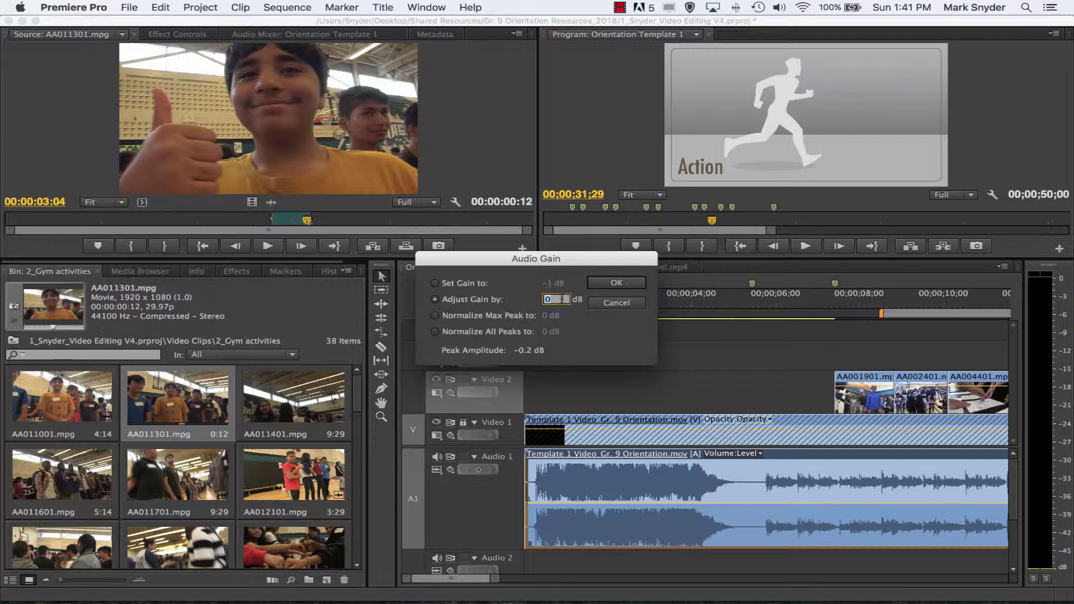
left_click(615, 303)
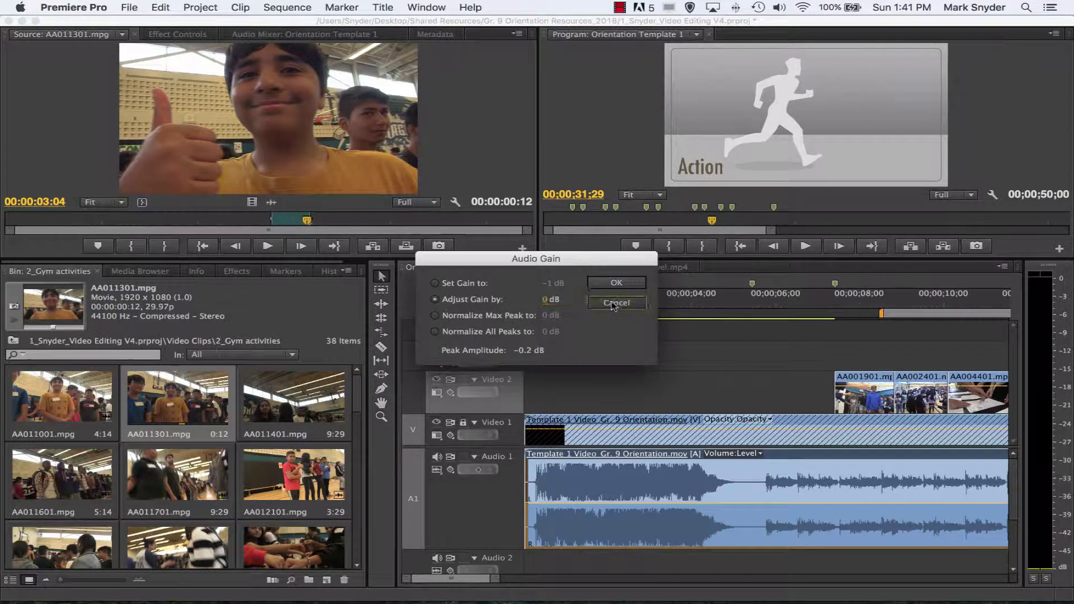